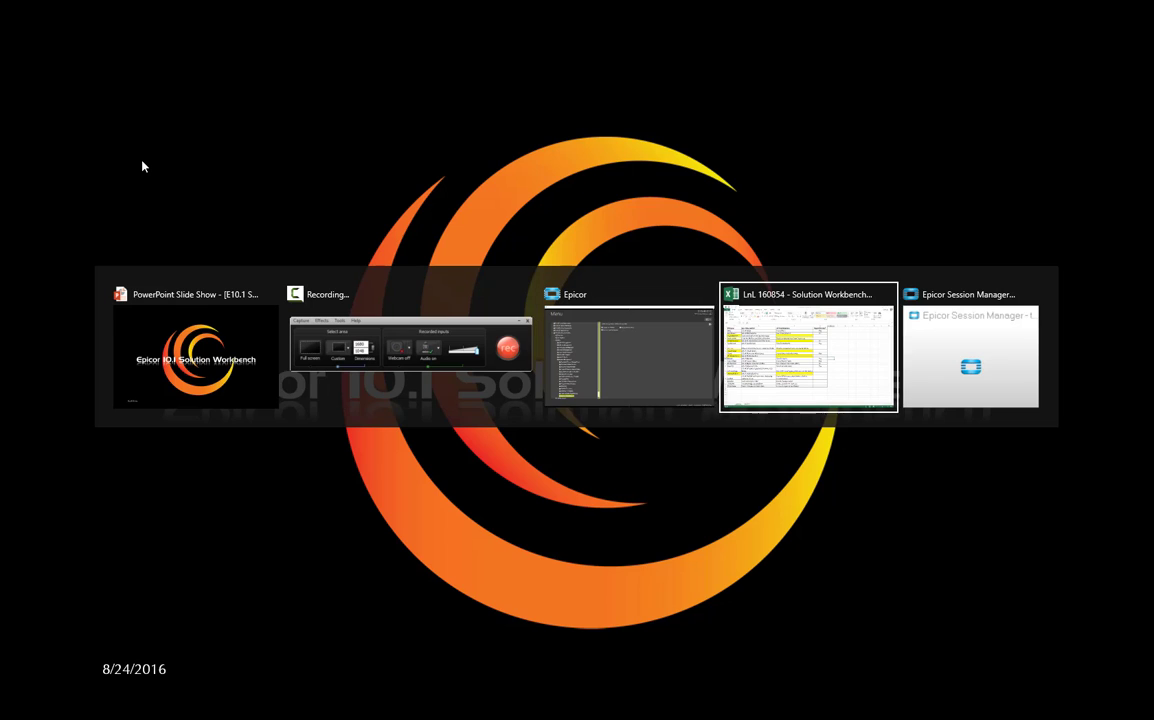
Switch over to the Solution Workbench workbook in Excel.
key("Escape")
key("alt+Tab")
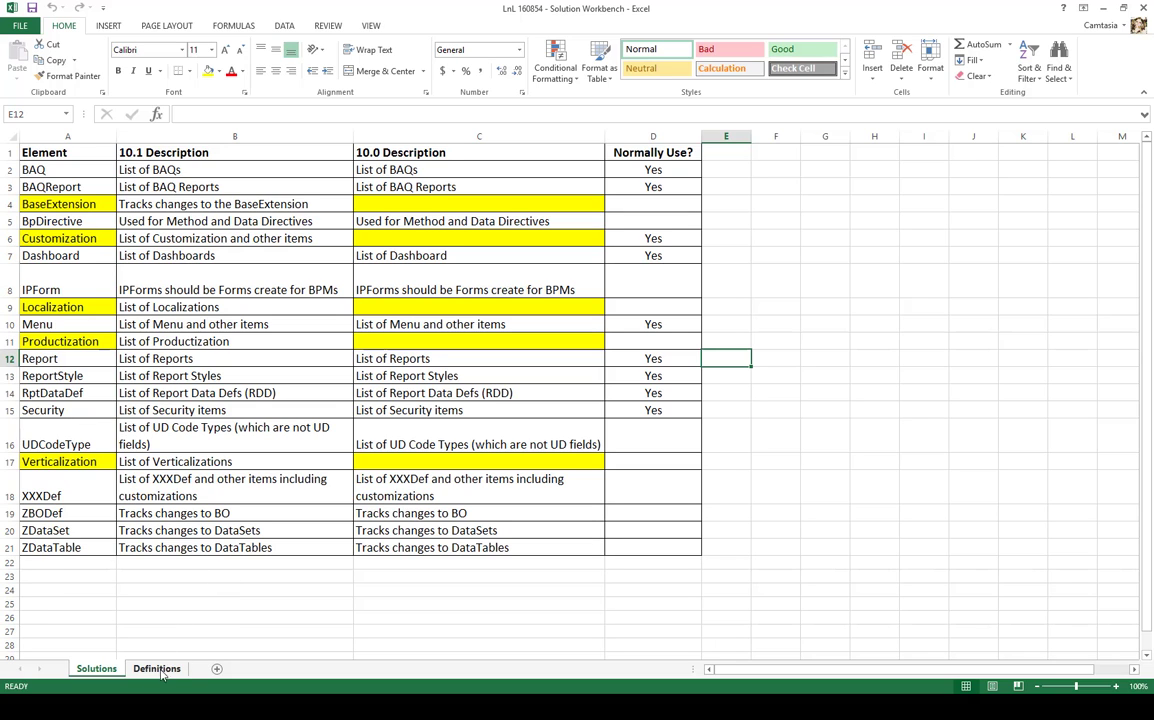
Look over the Definitions sheet, then return to the Solutions sheet of element descriptions.
key("ctrl+Page_Down")
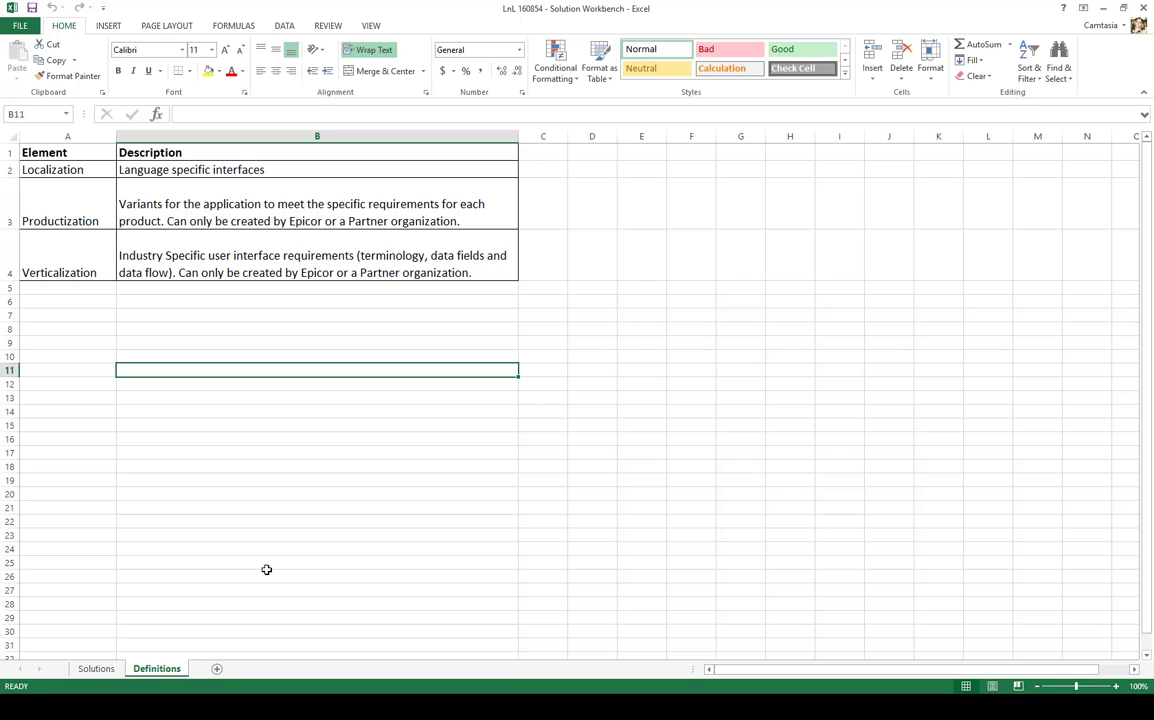
key("ctrl+Page_Up")
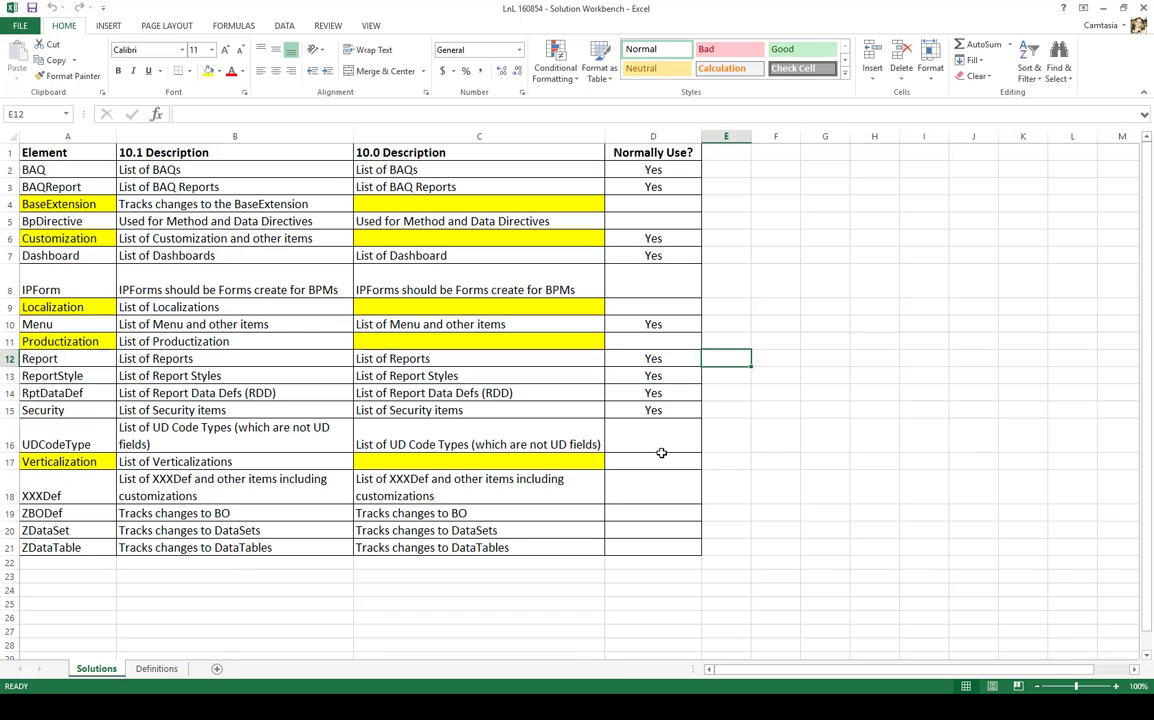
Switch from the Excel workbook to the Epicor Menu window.
key("alt+Tab")
Add new solution MonteTest55 in Solution Workbench with type ALL and a description, and save it.
key("Tab")
key("Tab")
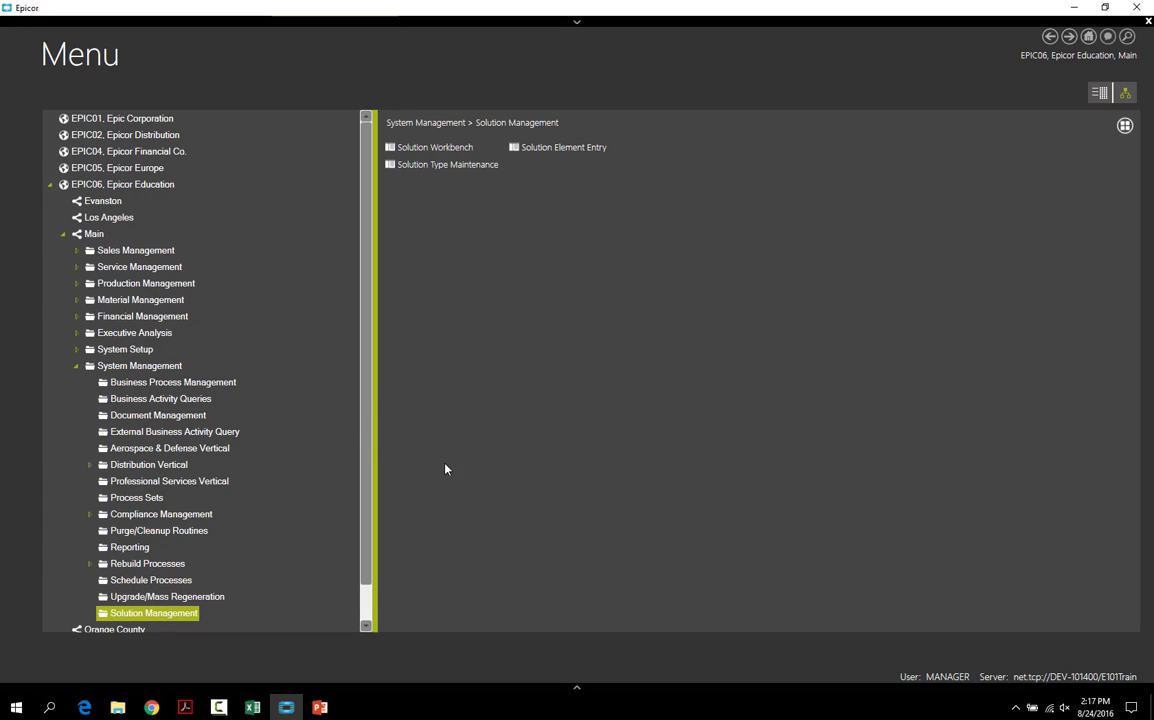
left_click(432, 147)
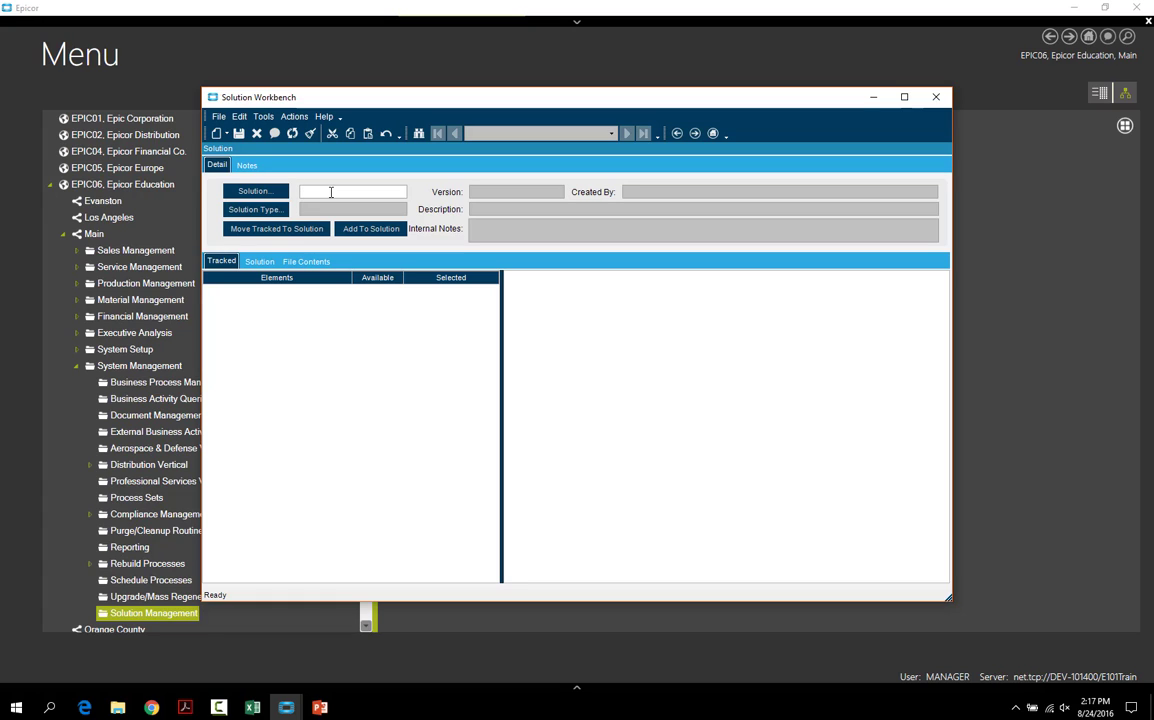
type("MonteTest55")
key("Tab")
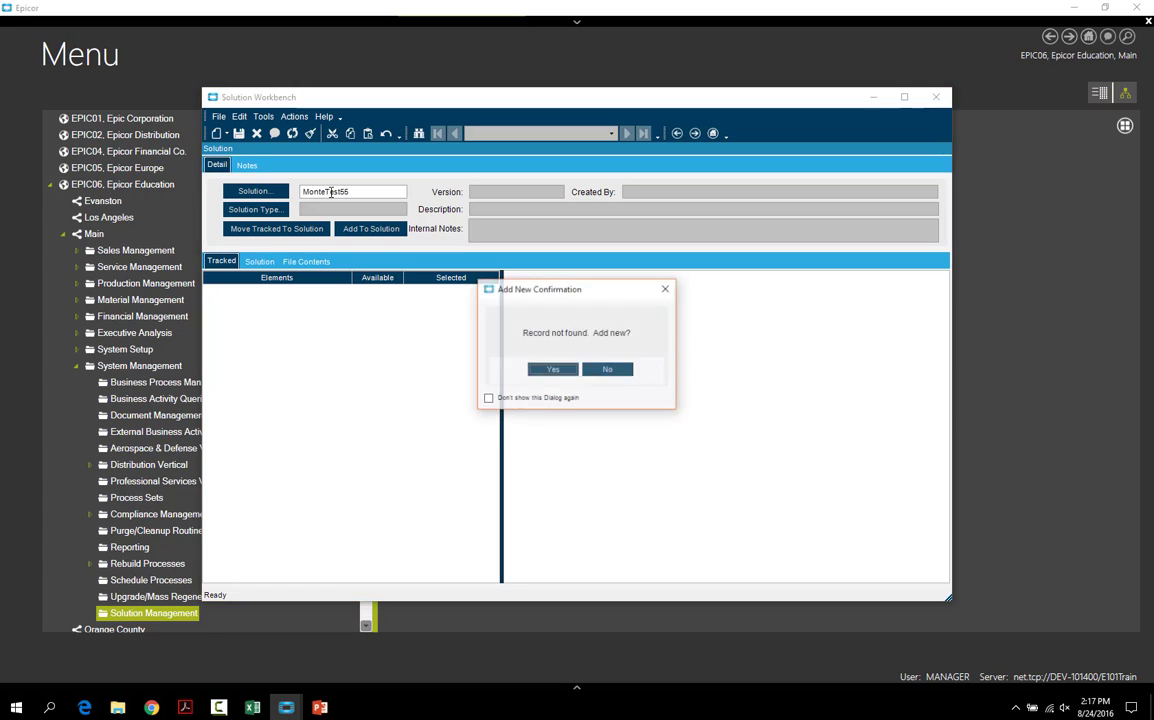
left_click(552, 370)
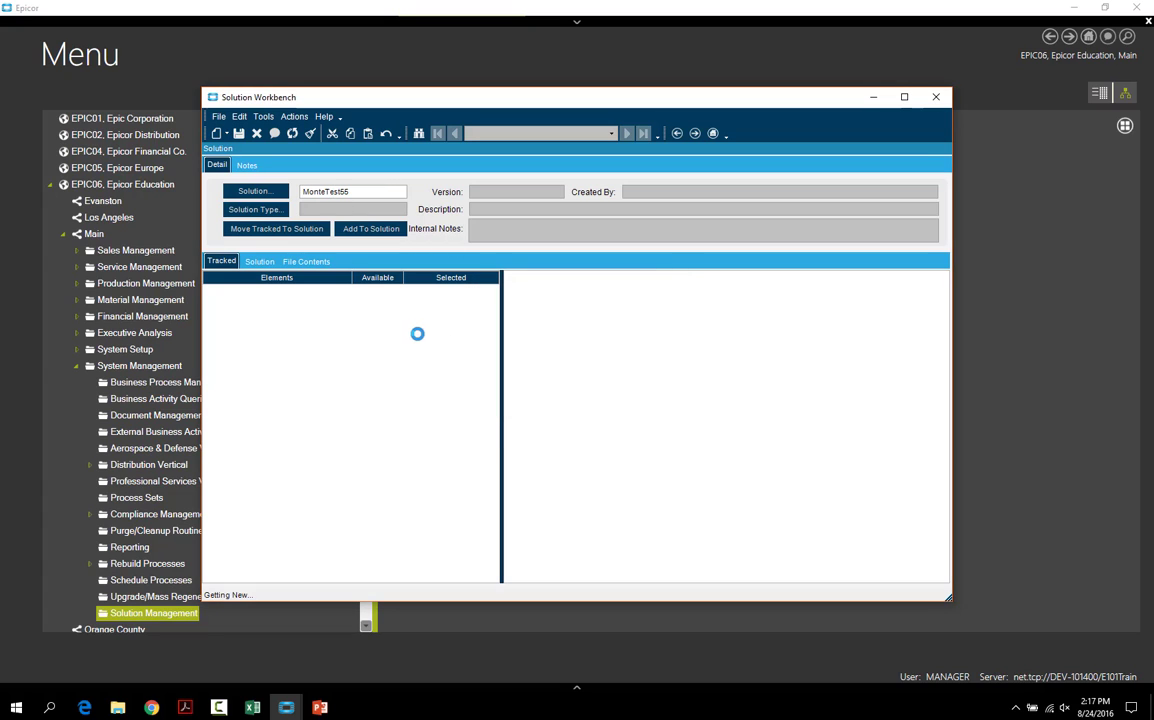
left_click(380, 211)
type("ALL")
key("Tab")
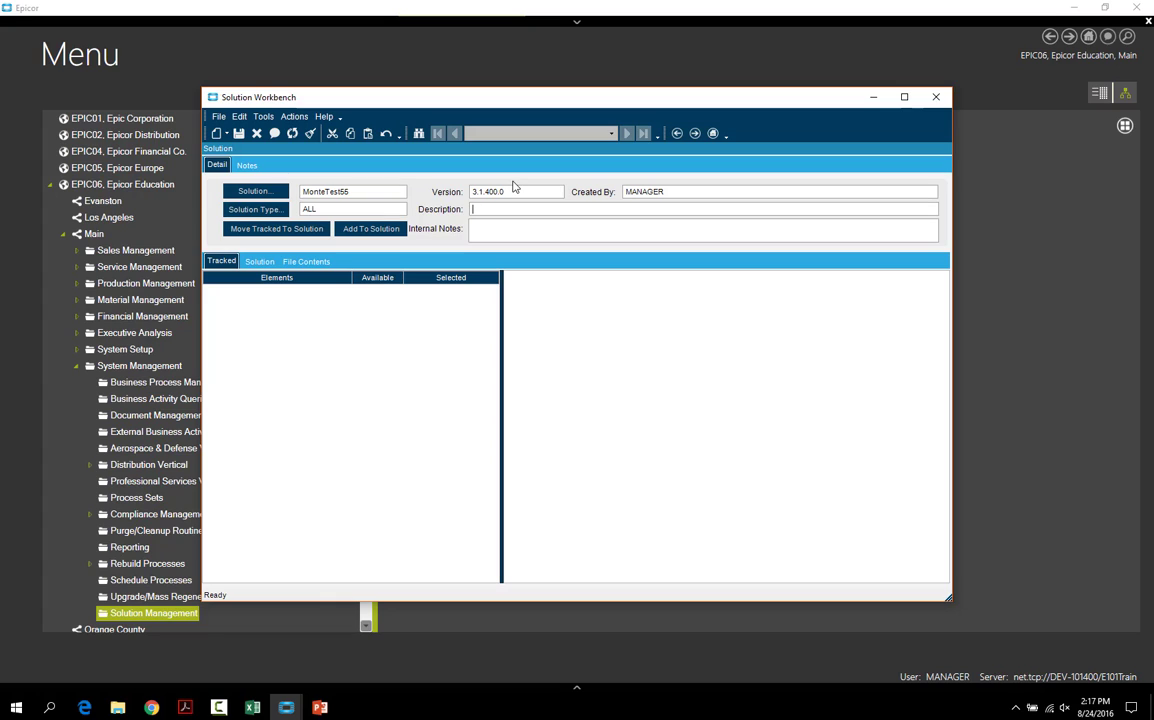
type("lasfkjfs;lk")
left_click(238, 133)
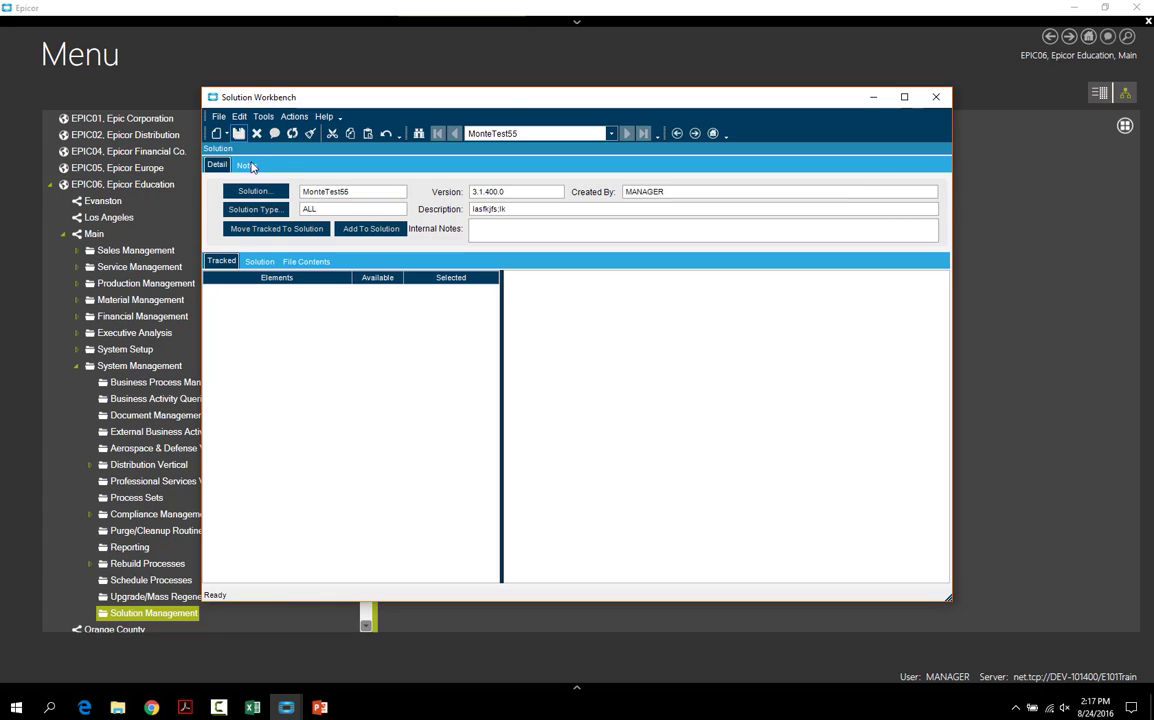
Search all Customization elements in Advanced Element Search and sort the results by TypeCode.
left_click(257, 261)
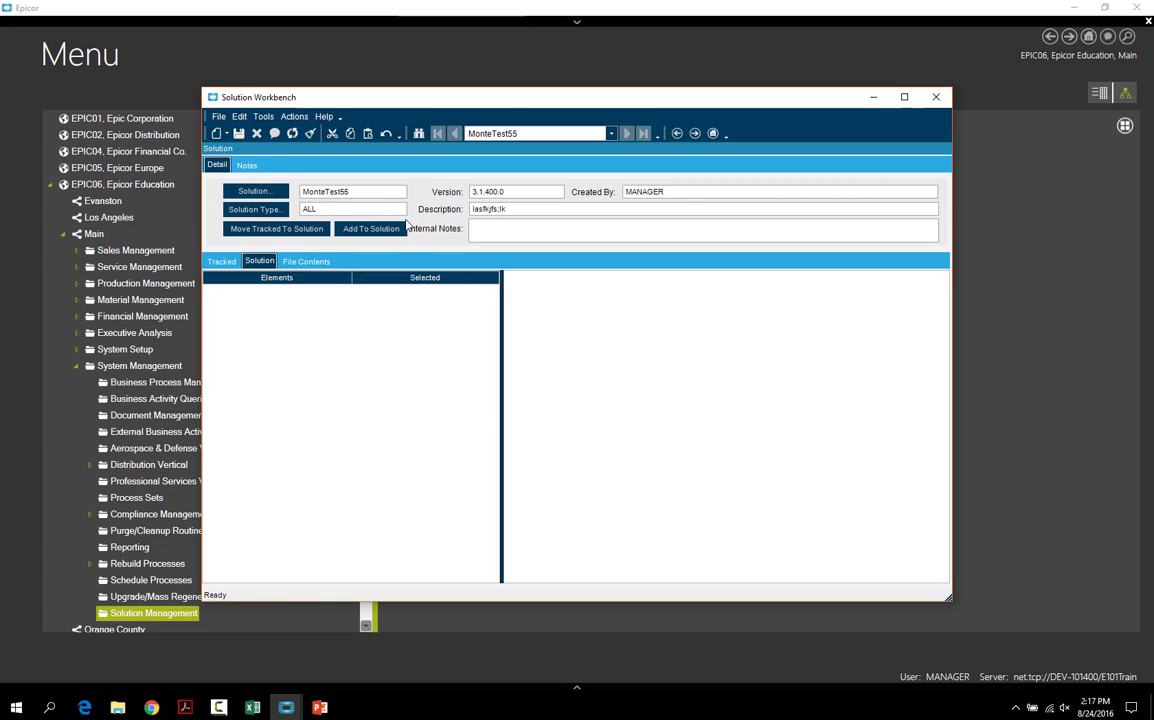
left_click(368, 229)
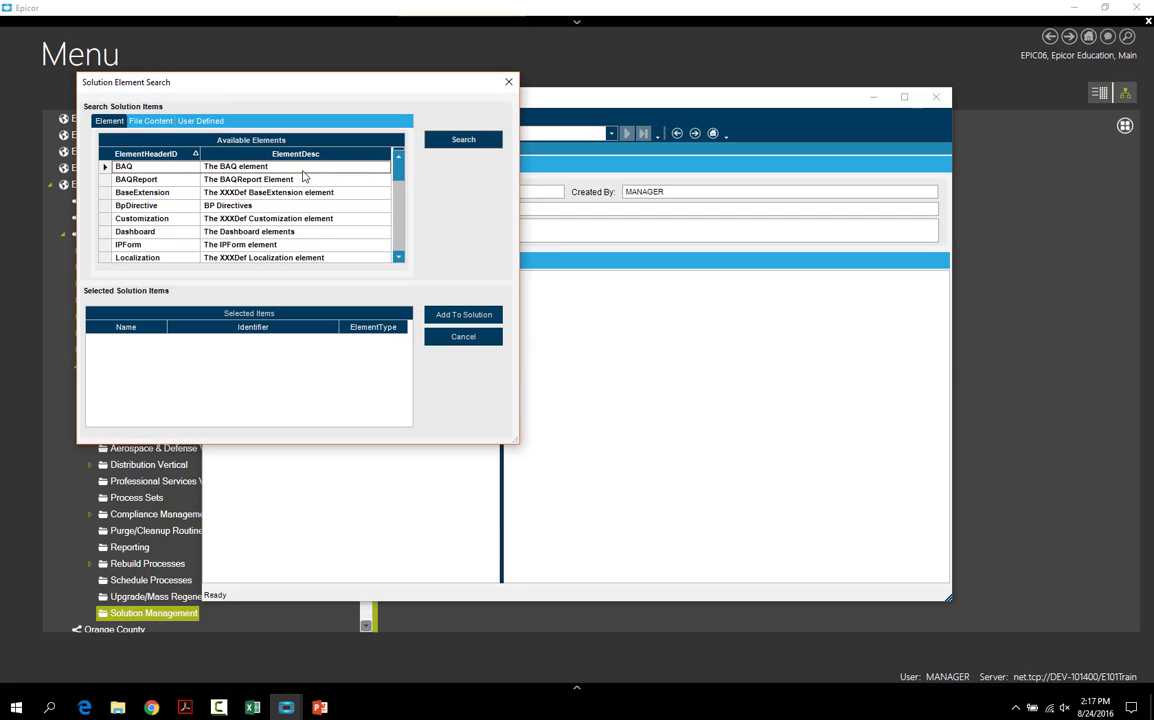
left_click(106, 218)
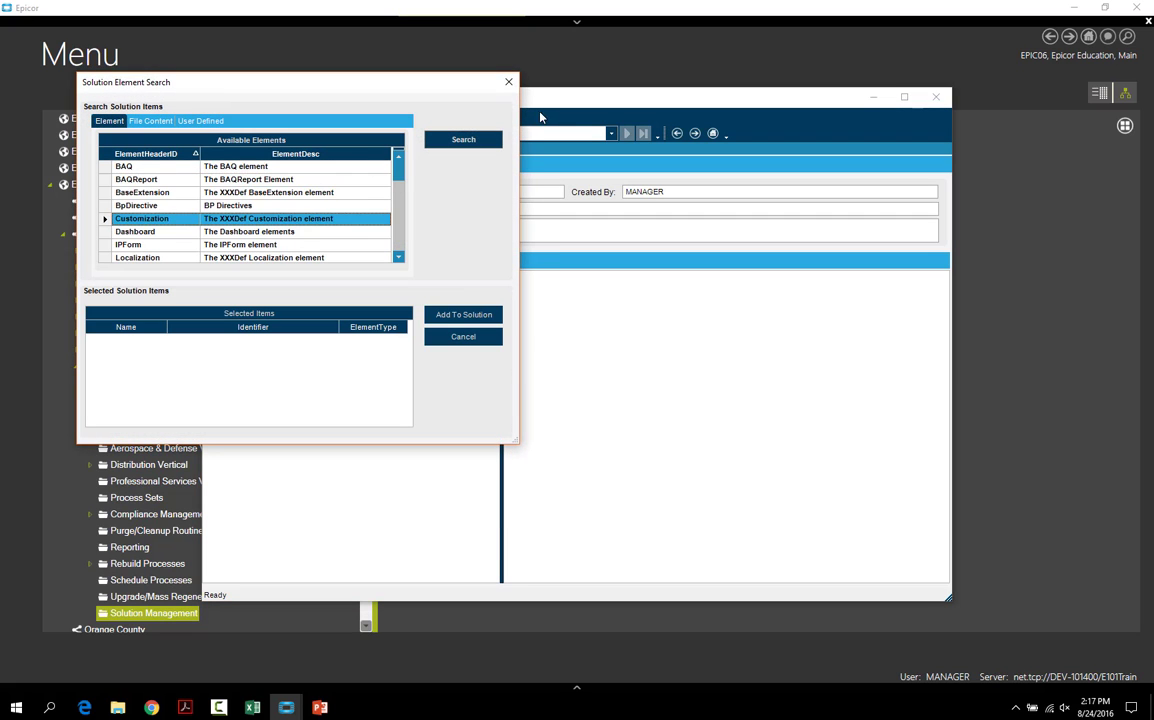
left_click(463, 140)
left_click(325, 80)
left_click_drag(356, 334, 577, 587)
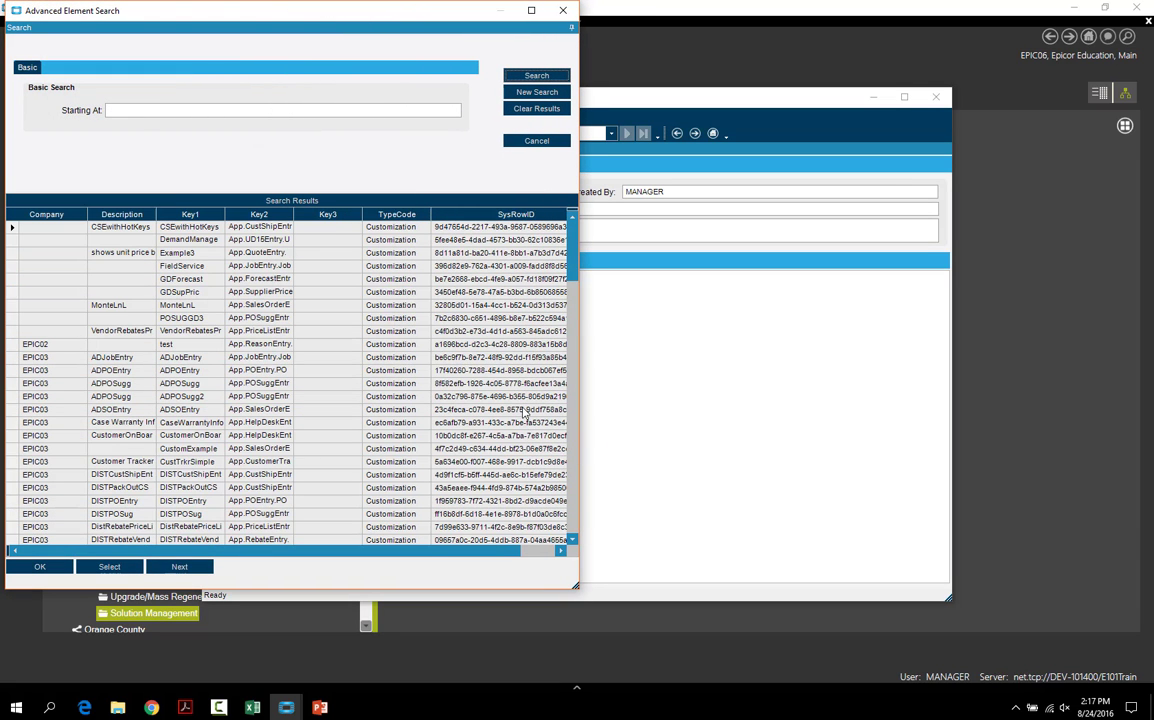
left_click_drag(572, 240, 572, 490)
scroll(575, 250, "up", 10)
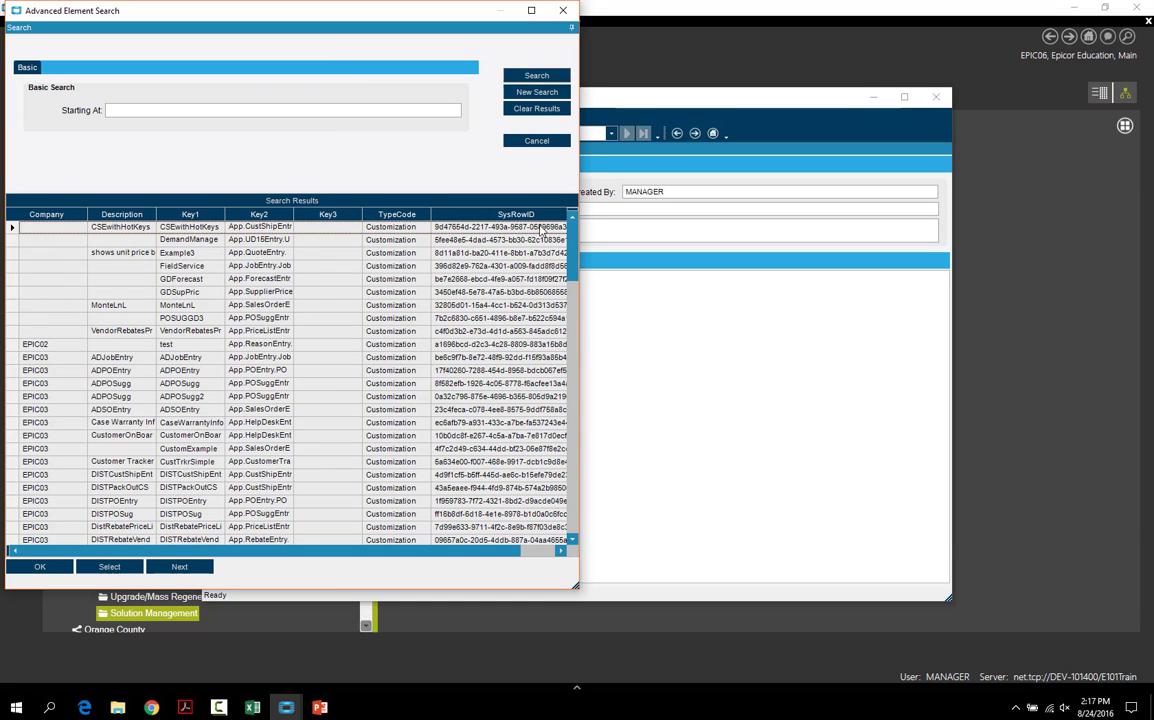
left_click(401, 216)
left_click(563, 11)
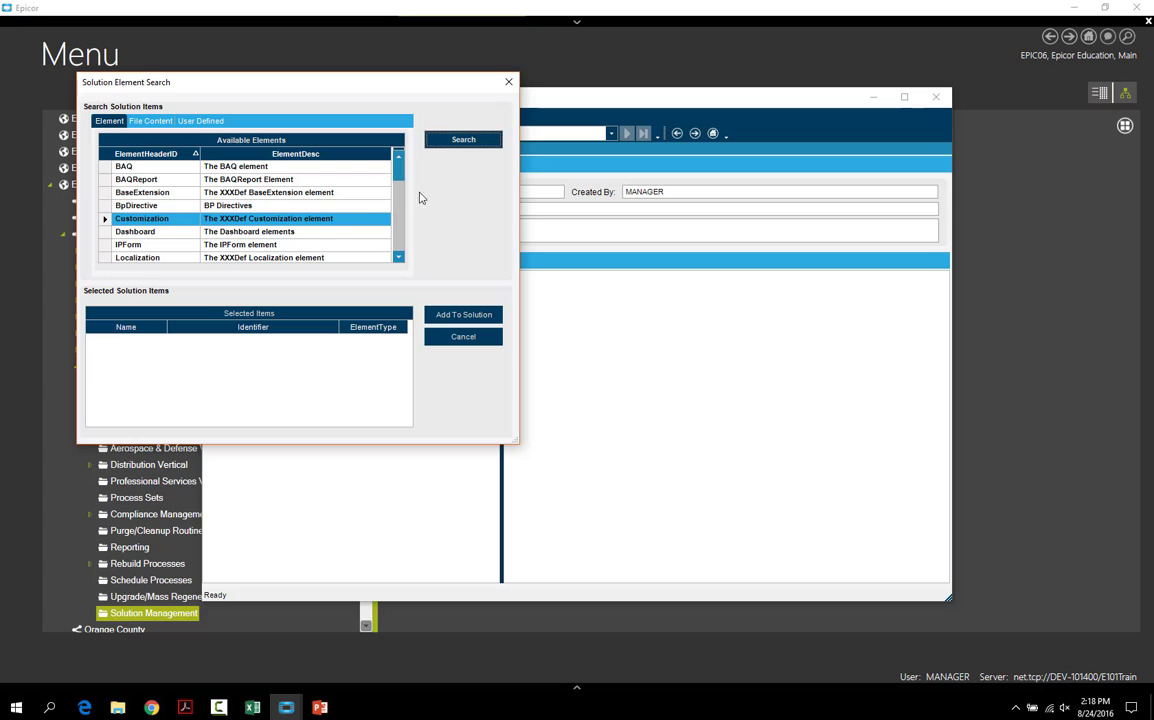
Try an XXXDef element search, then reopen the advanced search for Customization elements.
scroll(360, 192, "down", 5)
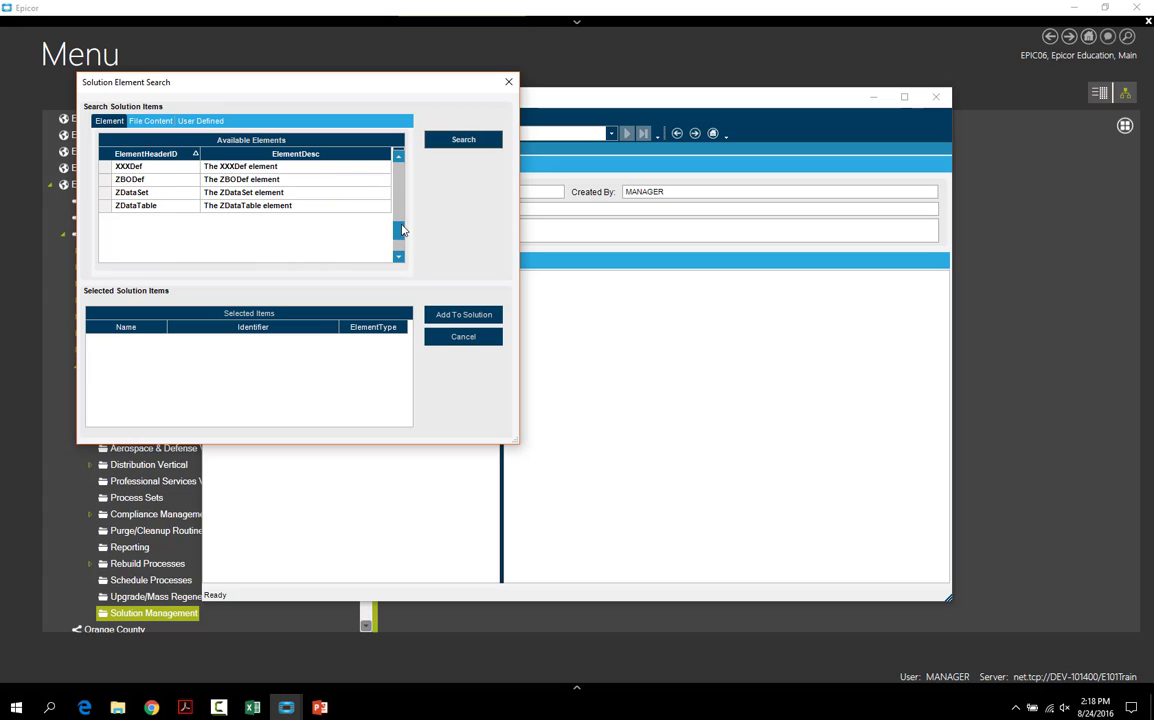
left_click(459, 143)
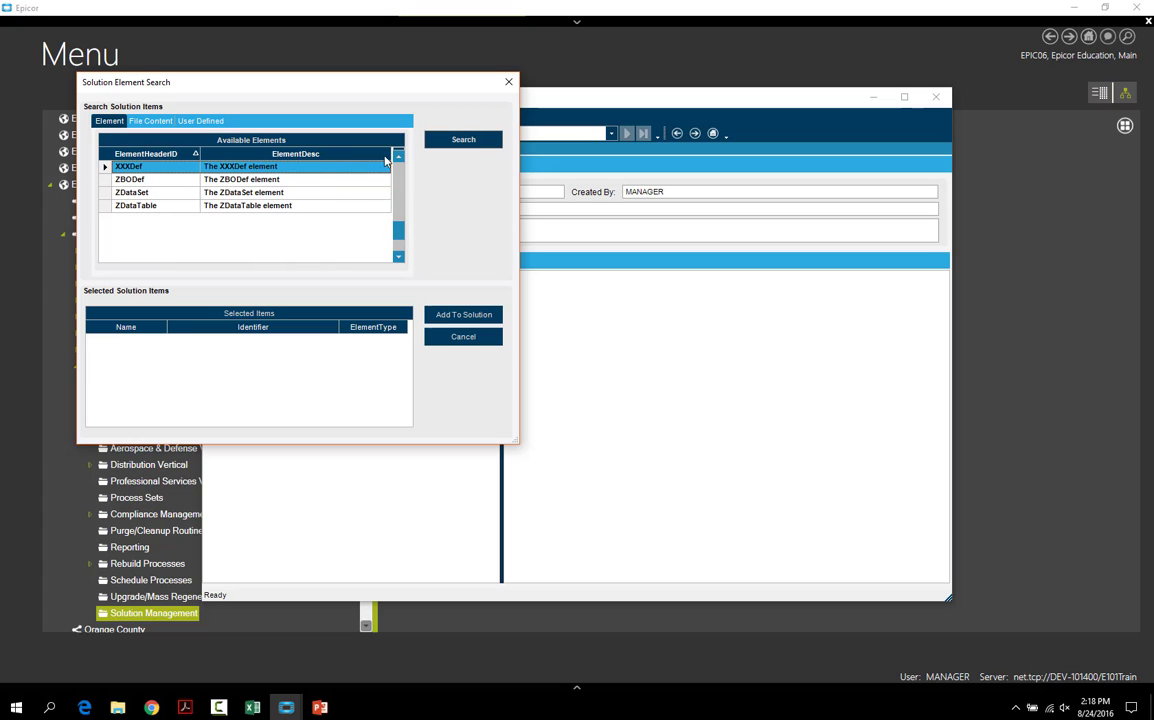
left_click(459, 143)
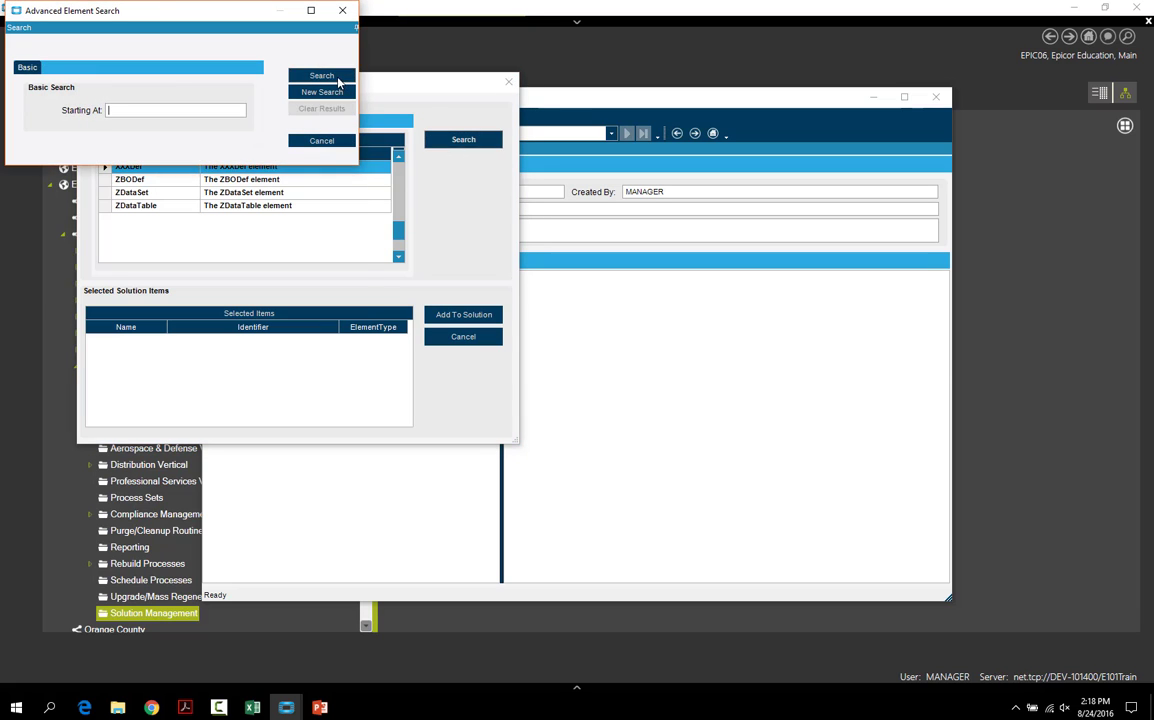
left_click_drag(355, 299, 458, 435)
left_click(418, 142)
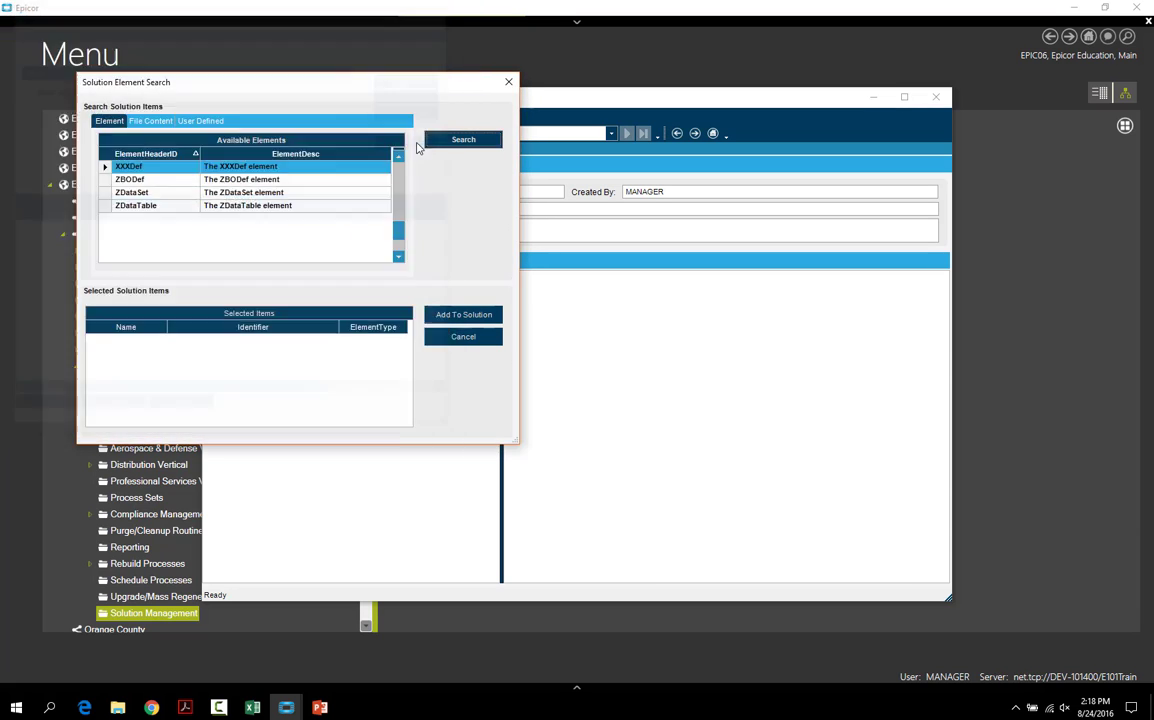
scroll(358, 210, "up", 3)
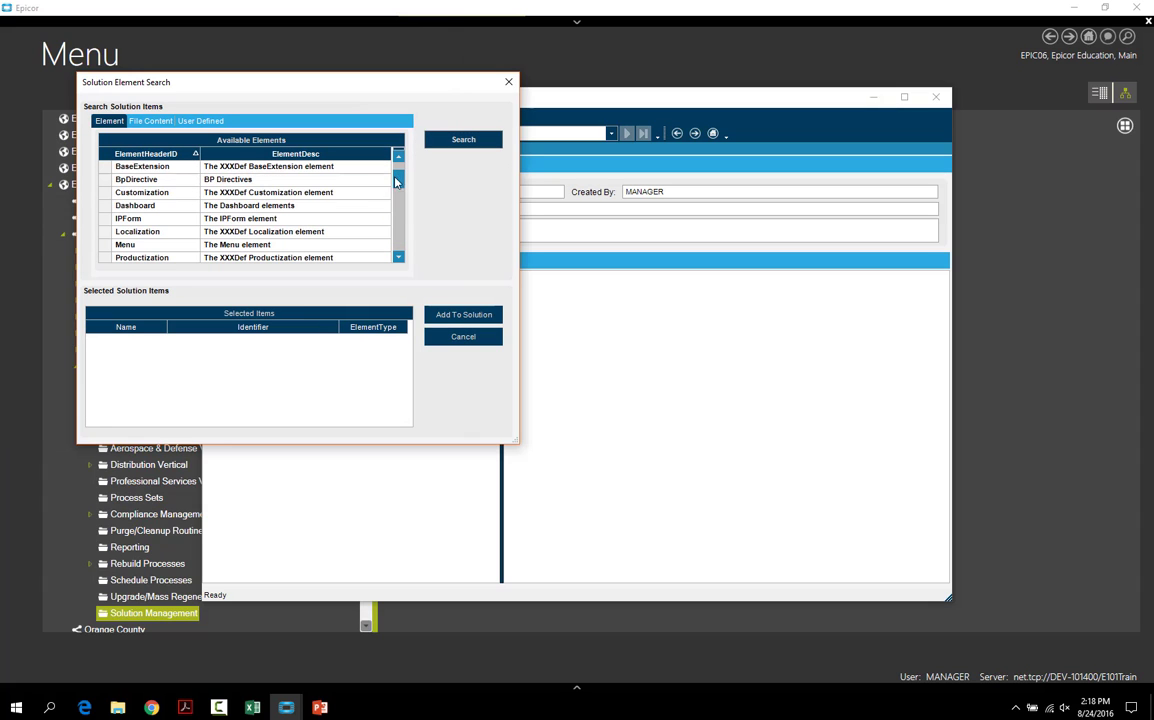
left_click(128, 193)
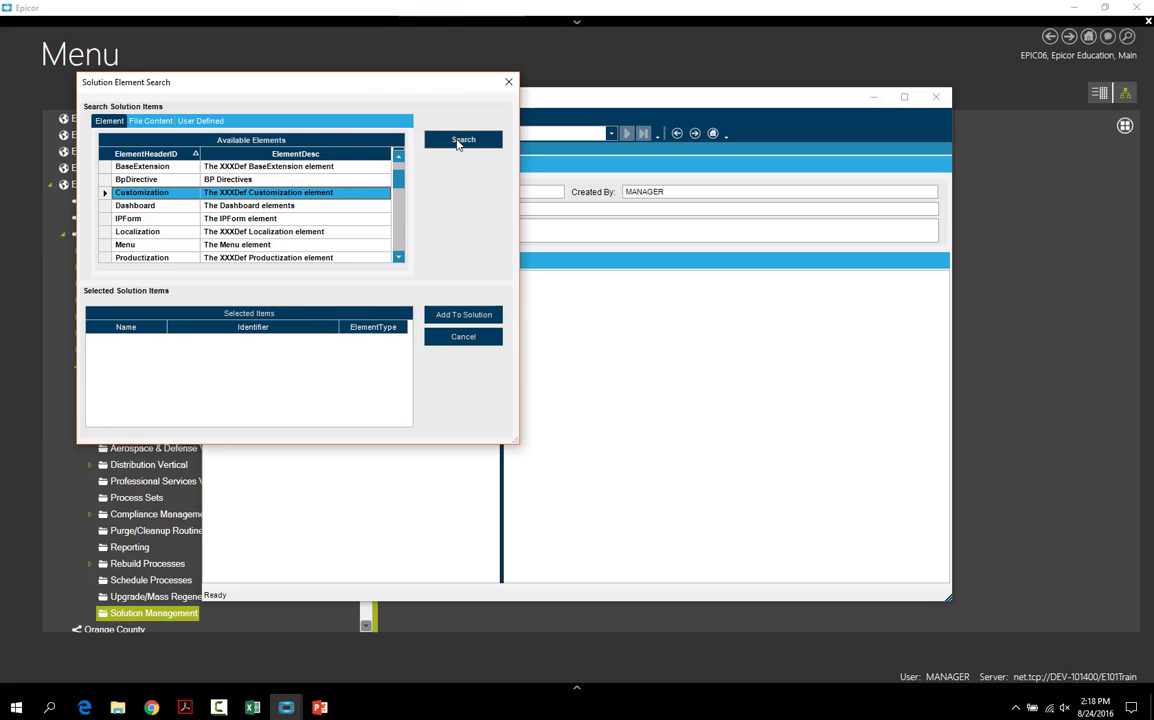
left_click(461, 141)
Rerun the Customization search starting at 'c' instead of 'ad', with the results window enlarged.
type("ad")
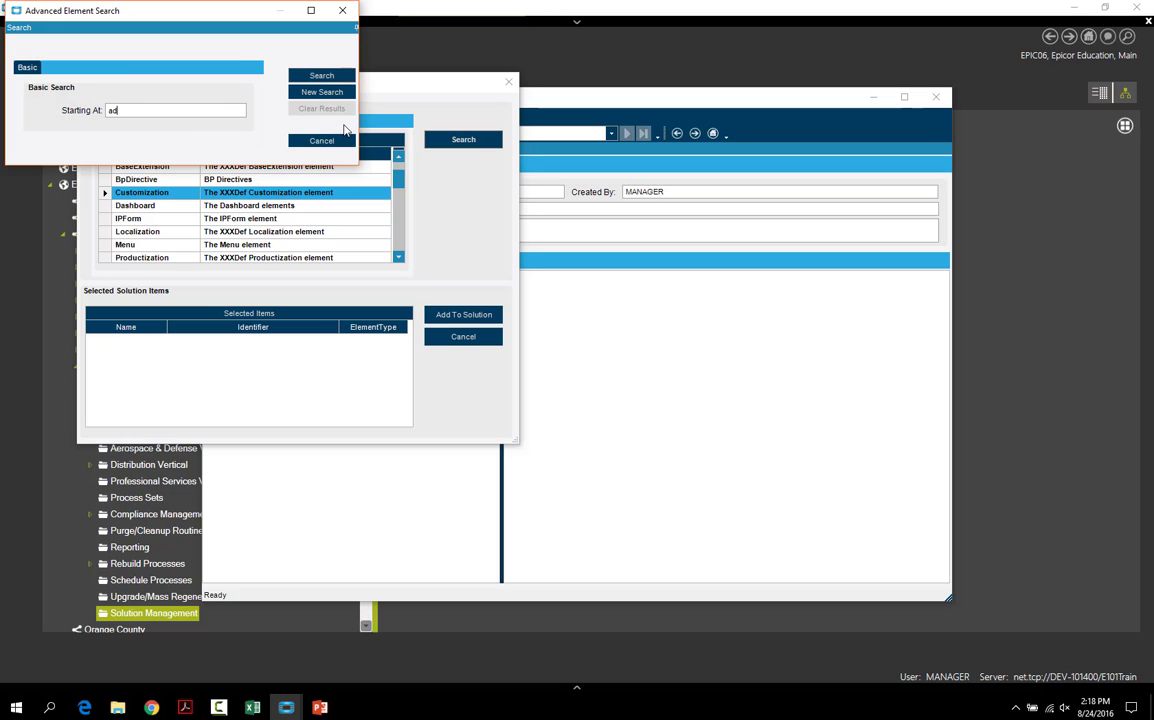
left_click(319, 77)
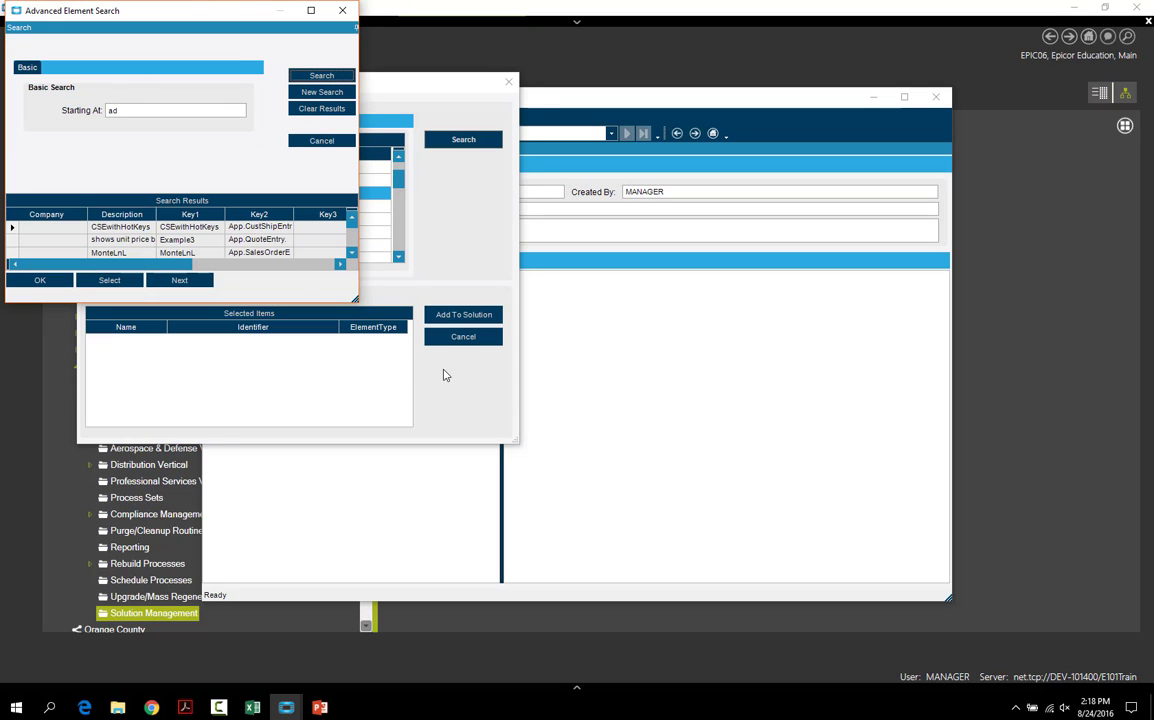
left_click_drag(355, 299, 482, 511)
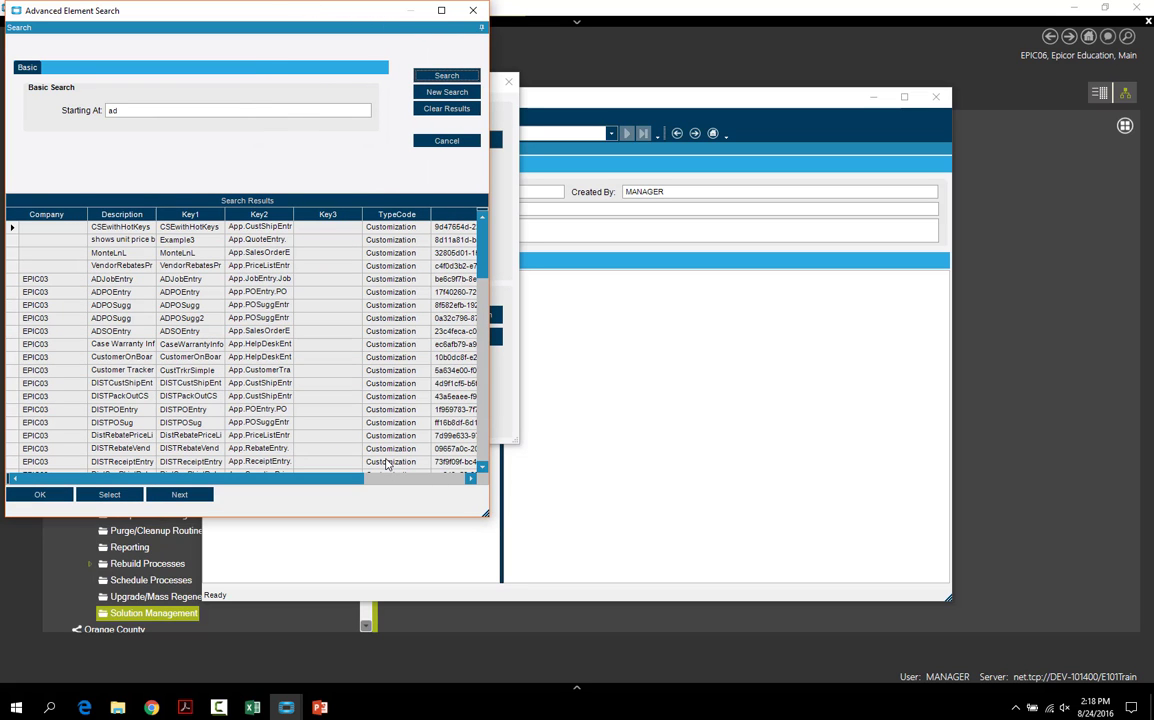
left_click(156, 113)
key("BackSpace")
key("BackSpace")
type("c")
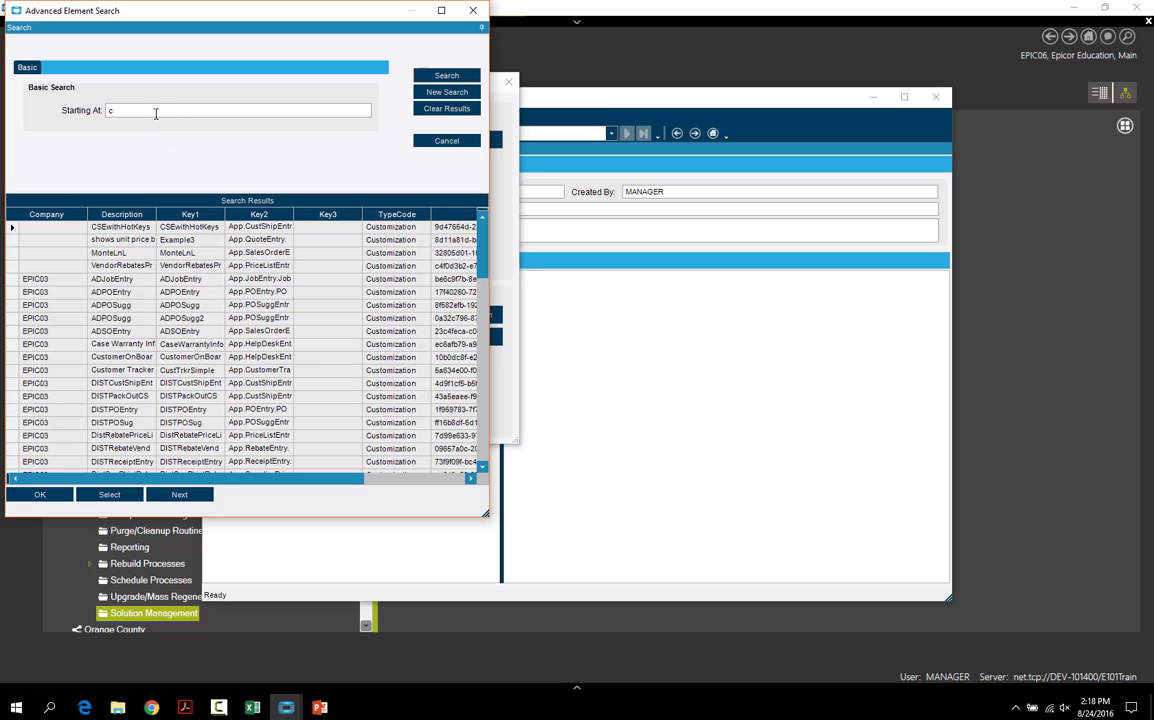
left_click(434, 77)
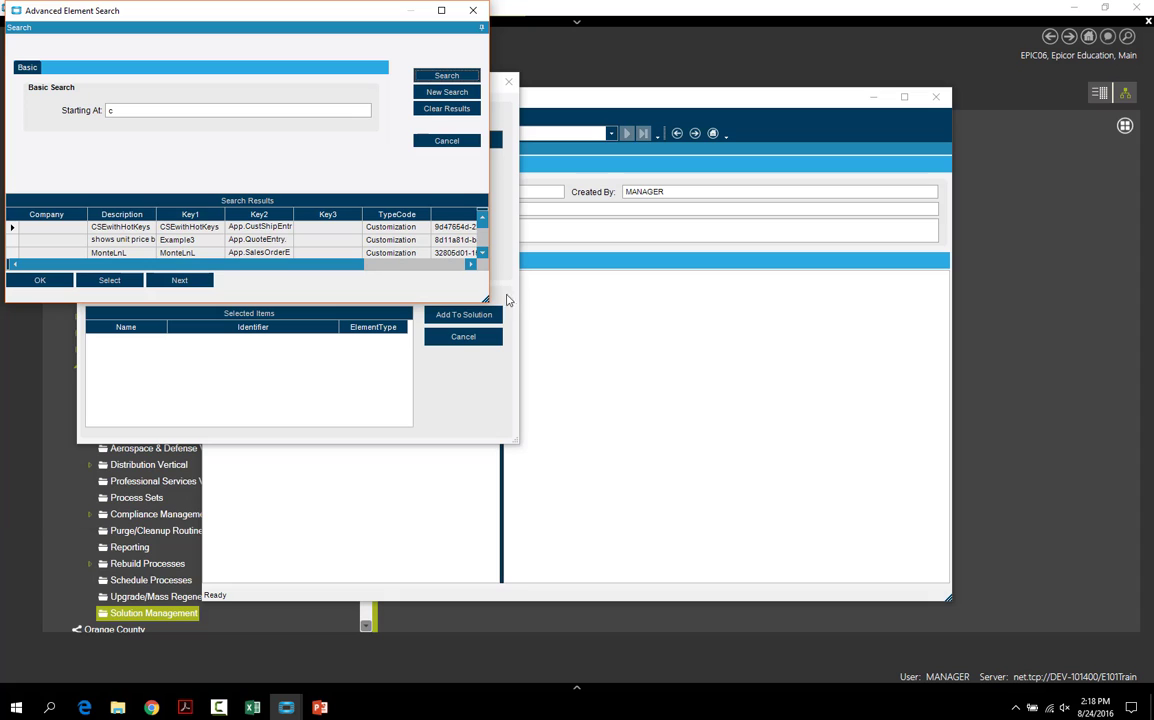
left_click_drag(481, 298, 541, 405)
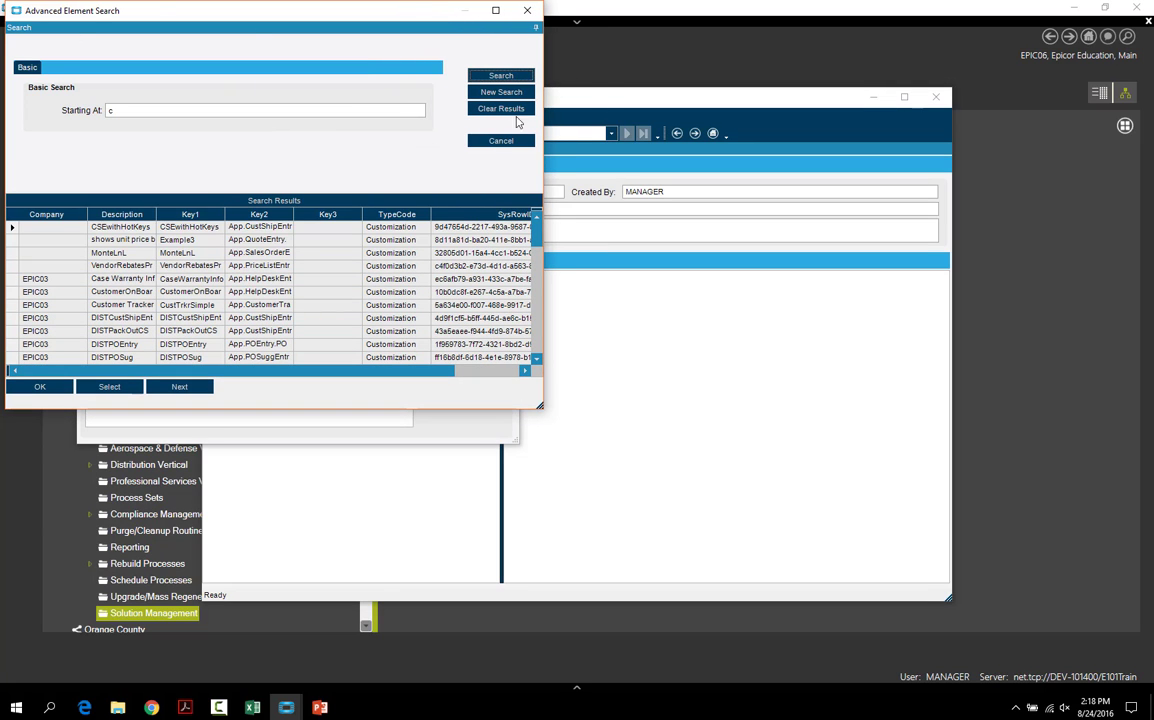
Cancel the Customization search, list all Menu elements in an enlarged window, sorted by Arguments.
left_click(494, 143)
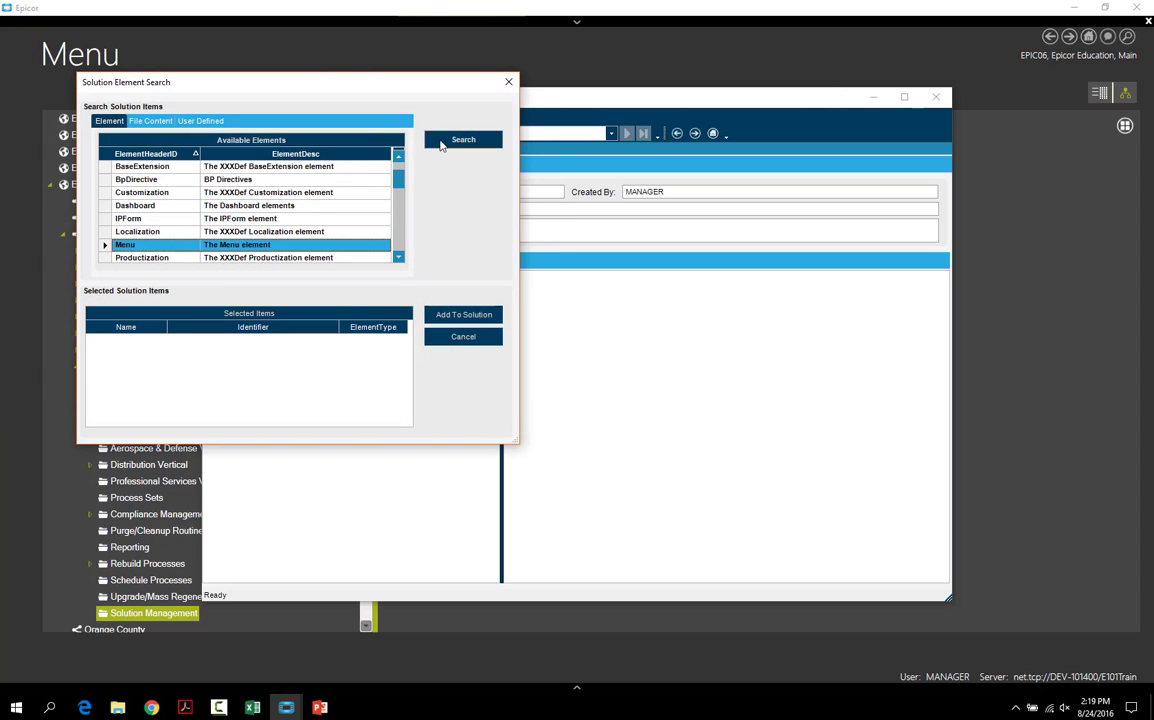
left_click(463, 141)
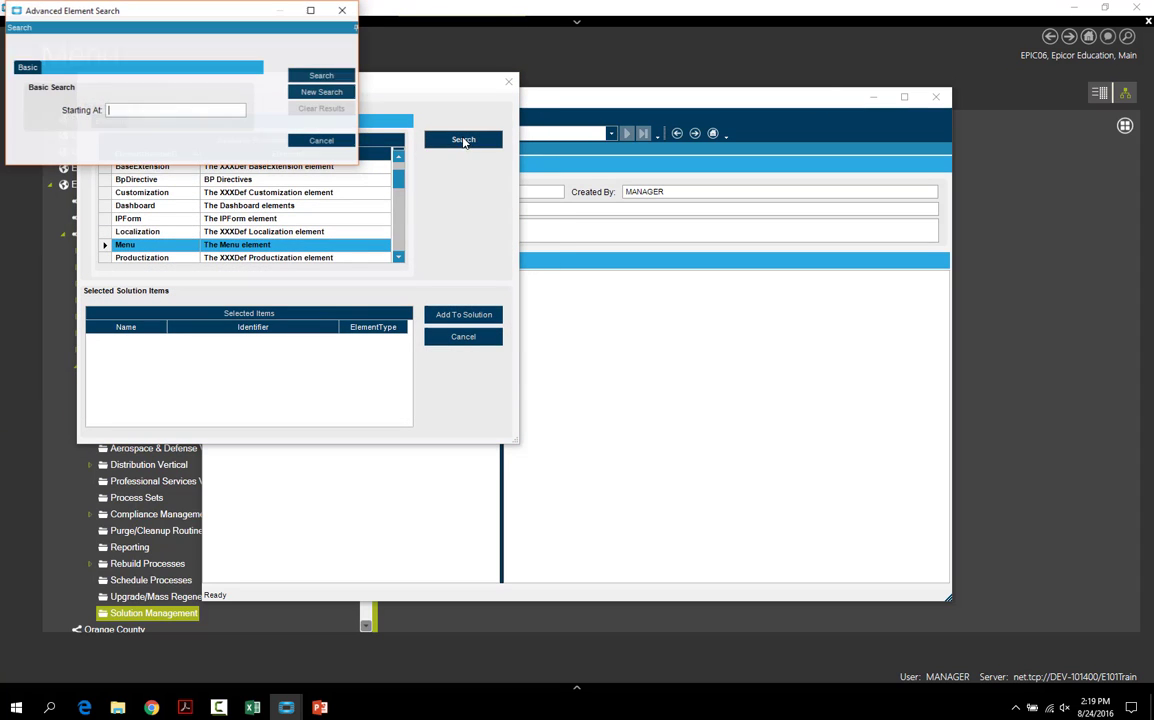
left_click(311, 79)
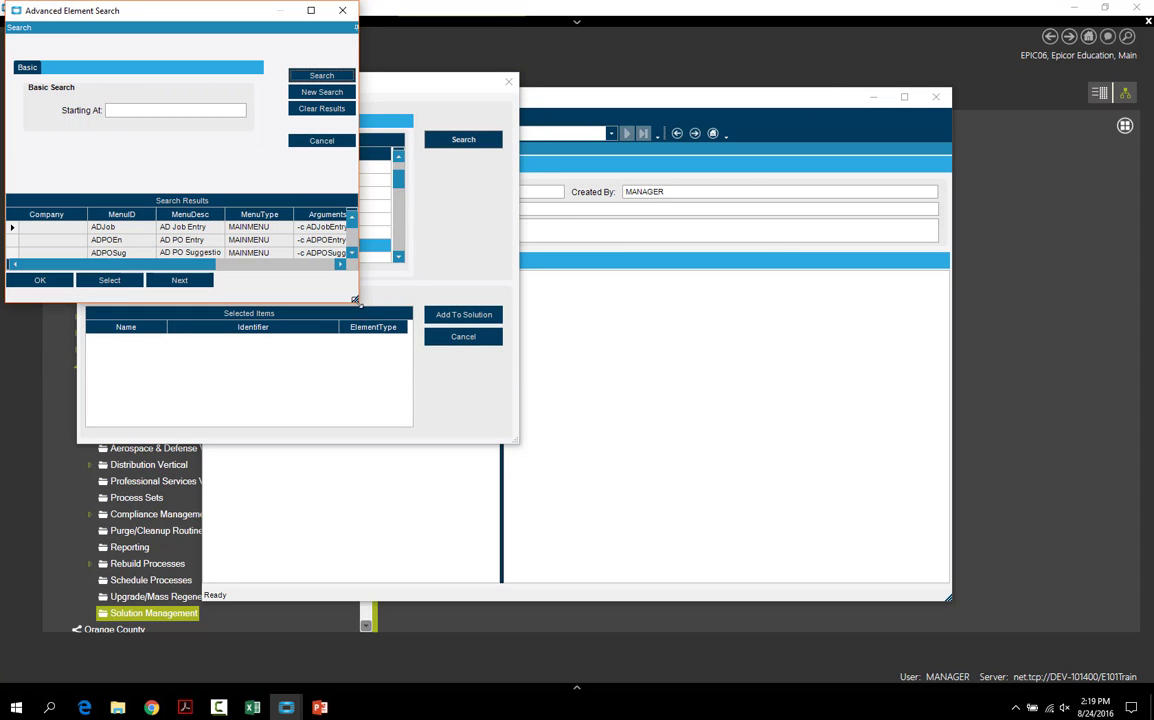
left_click_drag(355, 297, 548, 572)
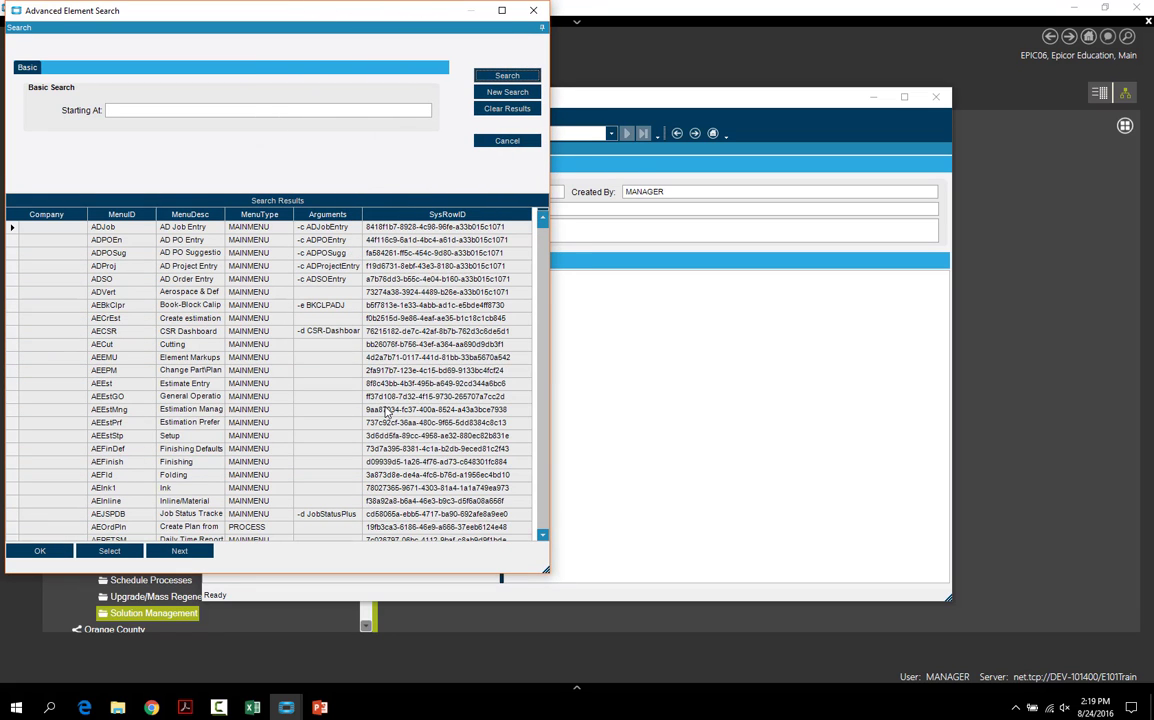
left_click(337, 215)
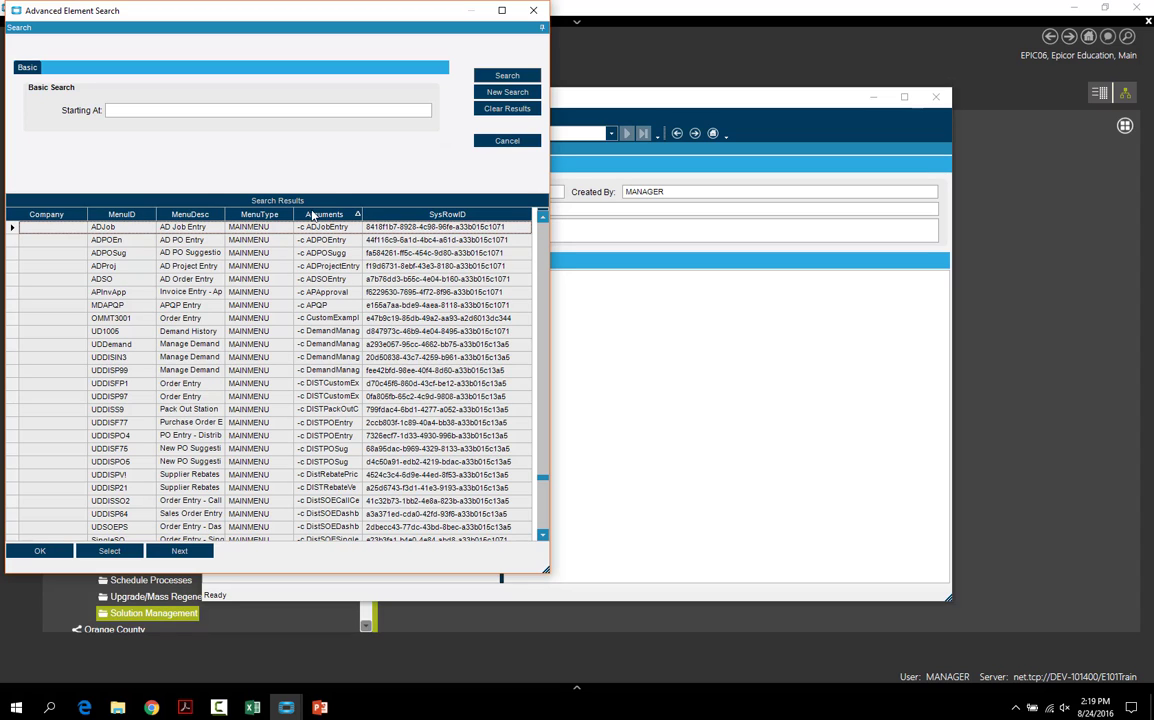
Reverse the Arguments sort, select ADJob, widen the Arguments column, and select rows from VOBing down.
left_click(330, 214)
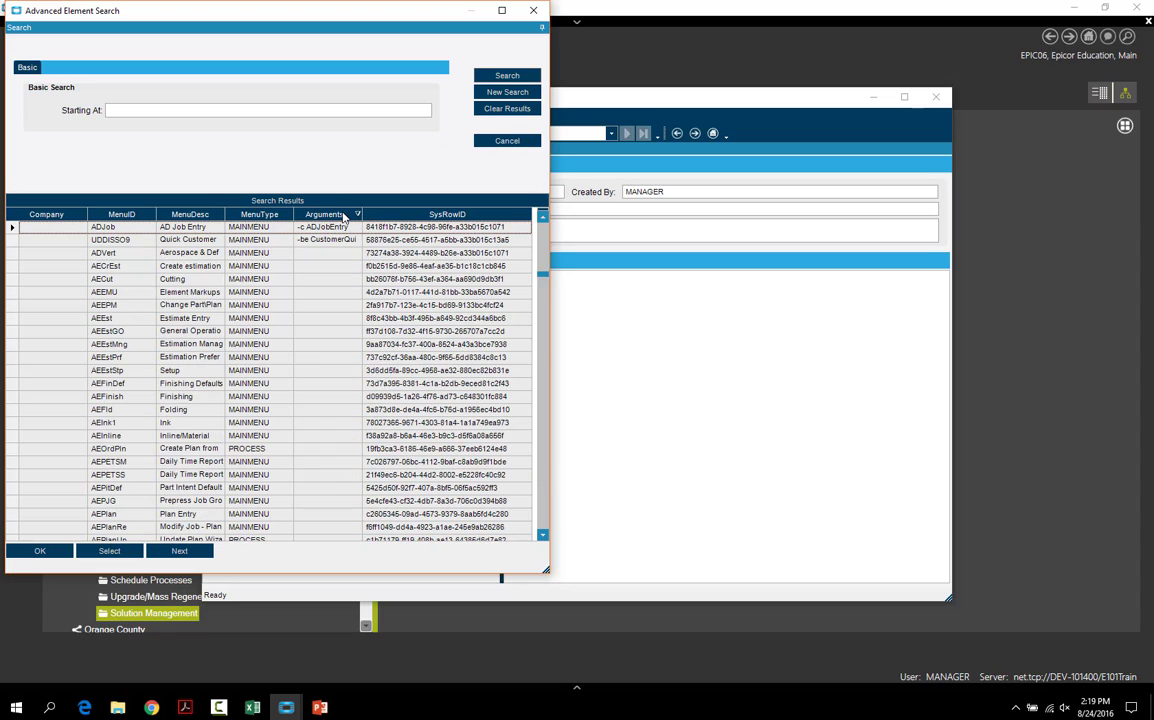
left_click(542, 217)
scroll(543, 220, "up", 4)
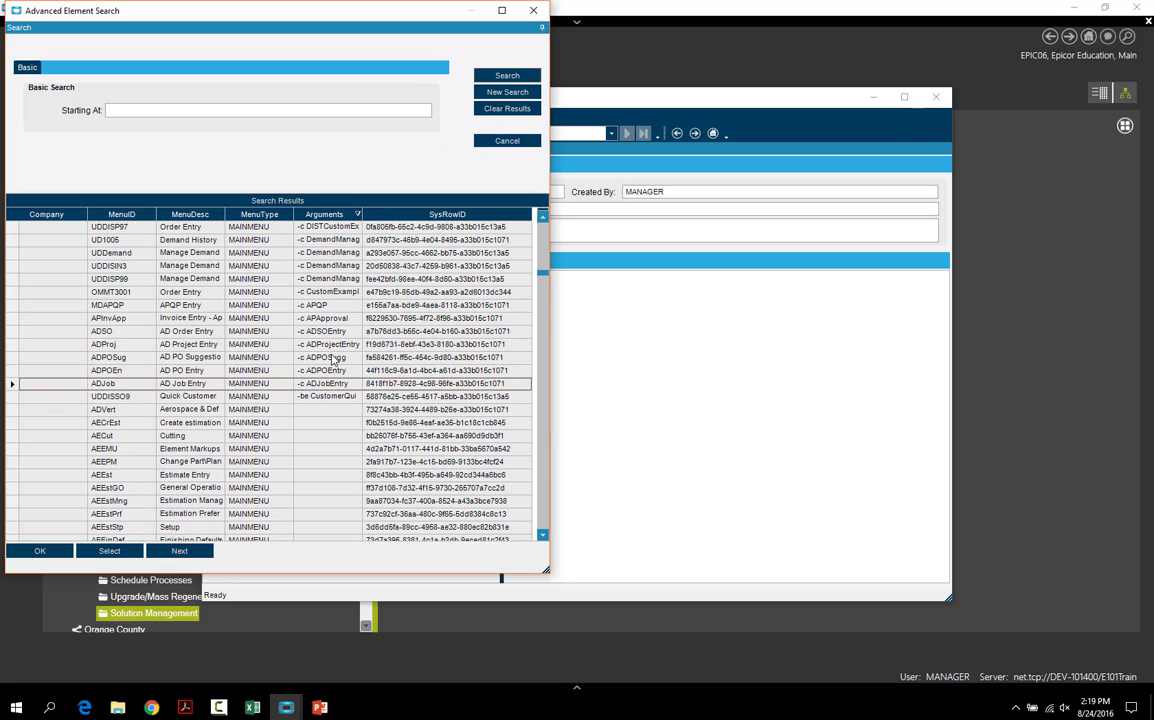
left_click(522, 384)
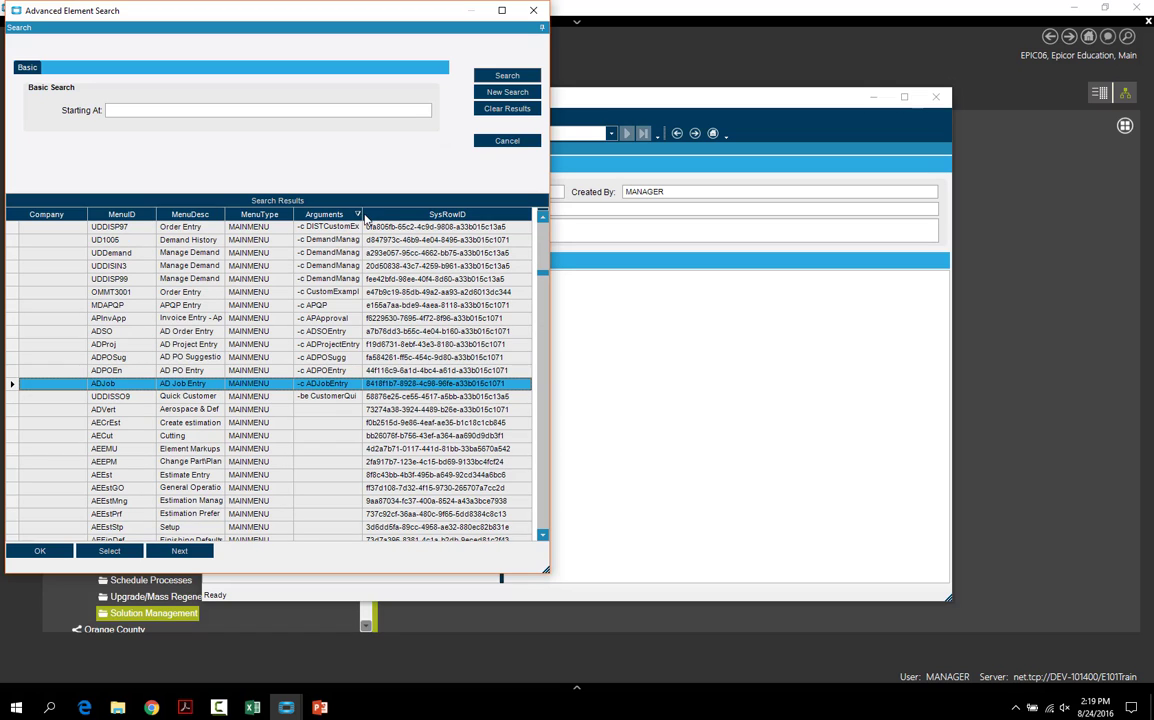
left_click_drag(362, 214, 427, 214)
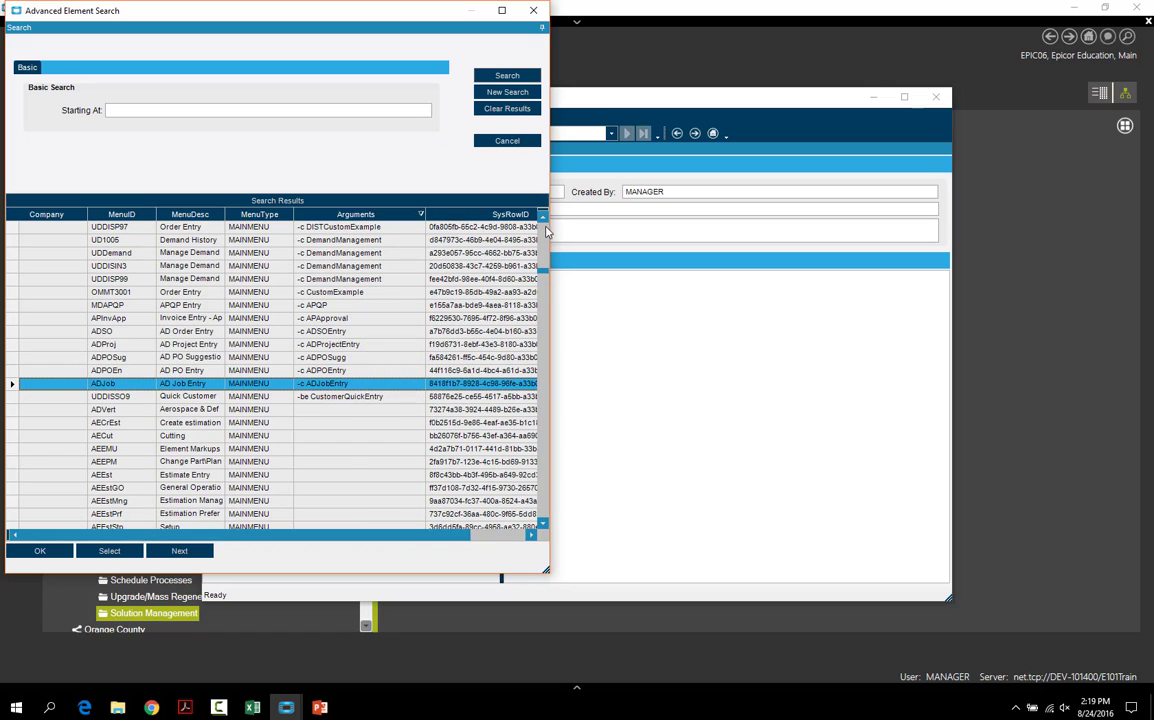
scroll(546, 232, "up", 15)
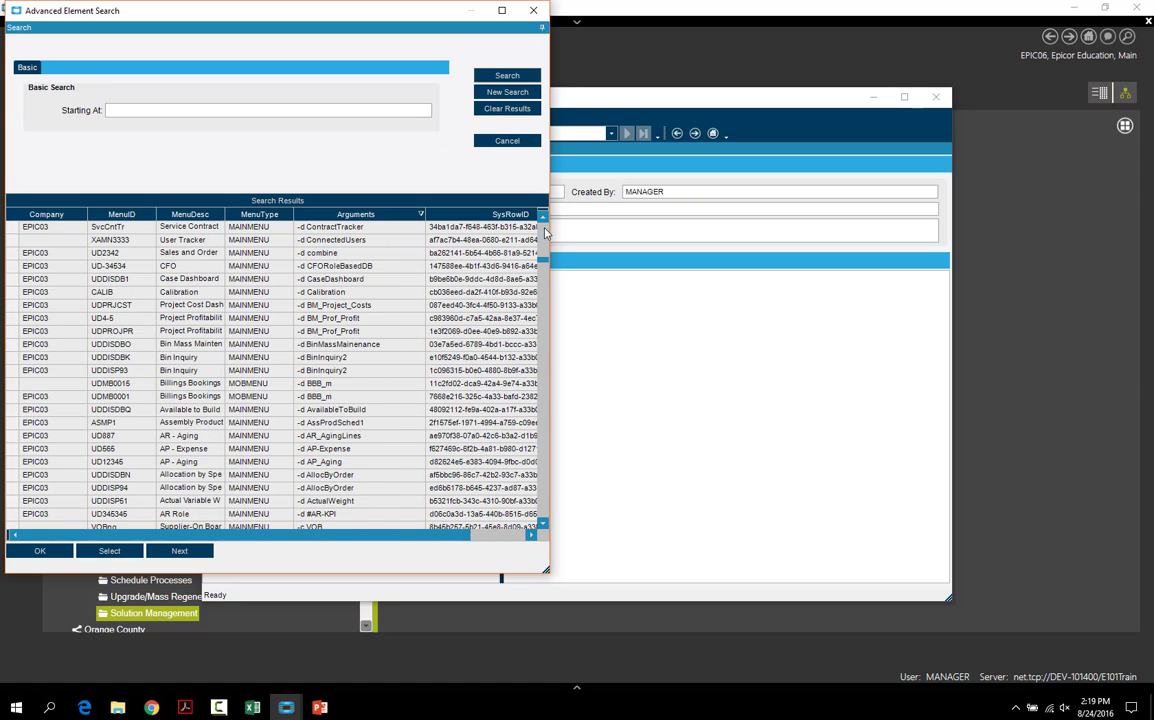
scroll(488, 423, "down", 7)
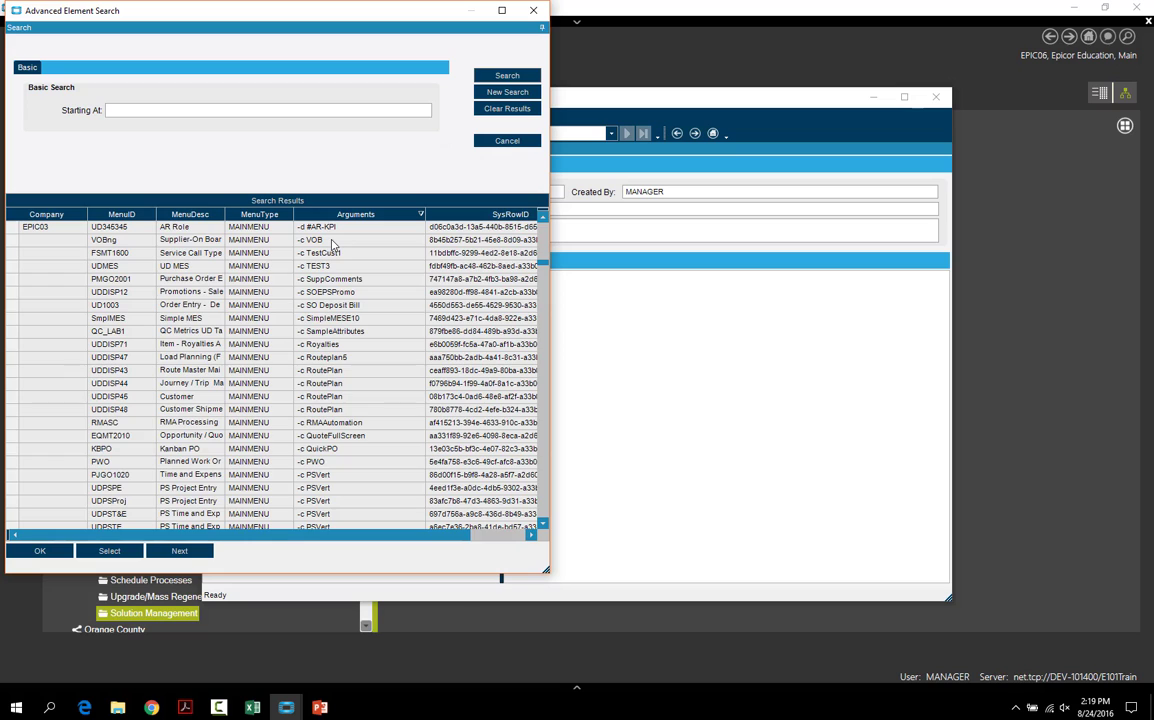
left_click(332, 242, "shift")
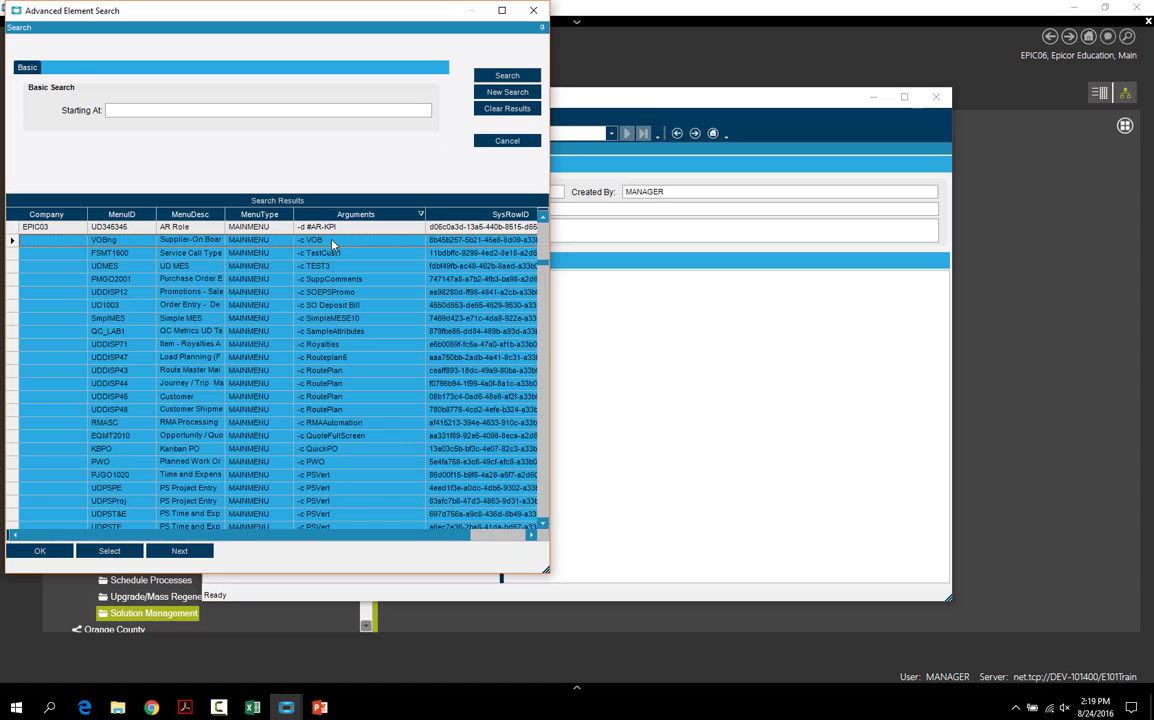
left_click(545, 232)
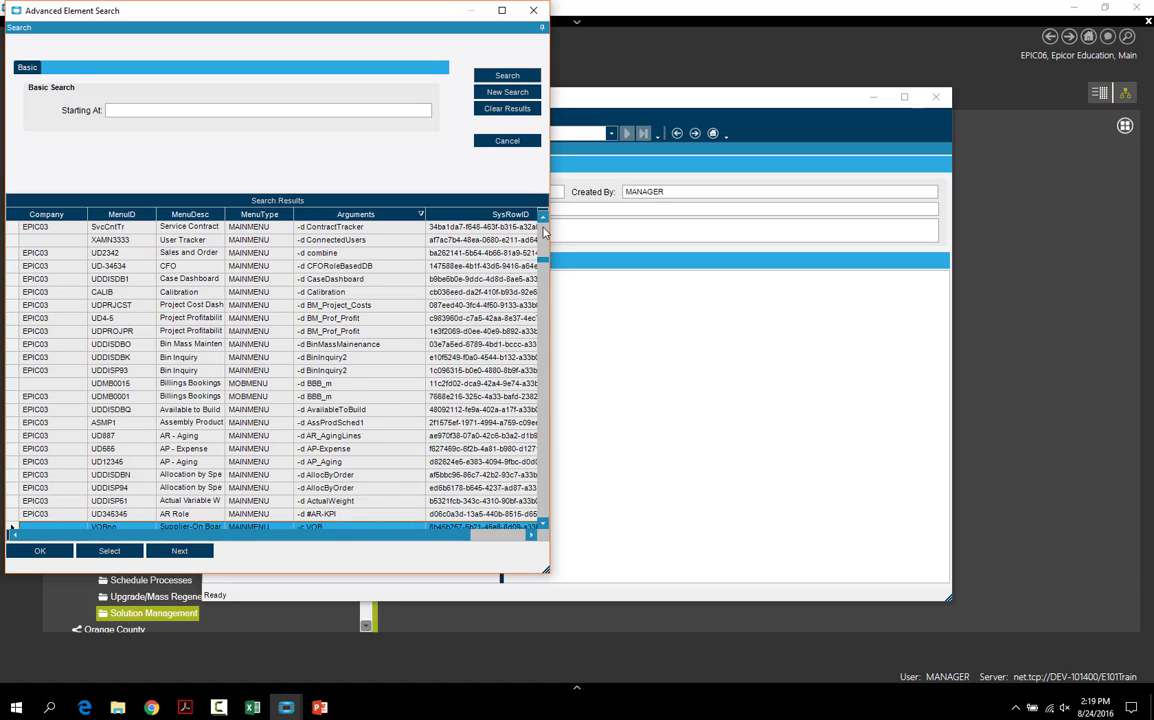
left_click(545, 232)
left_click(545, 232)
left_click(545, 232)
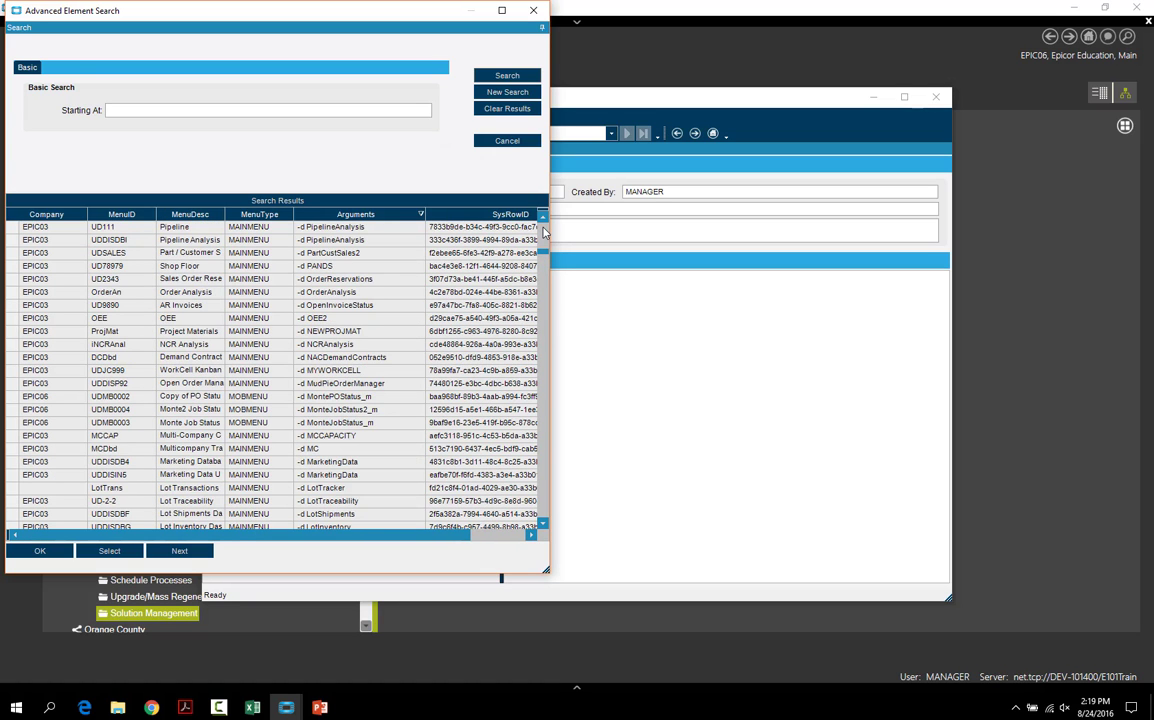
left_click(545, 232)
left_click(545, 232)
left_click(545, 232)
left_click(545, 232)
left_click(545, 232)
left_click(545, 232)
left_click(545, 232)
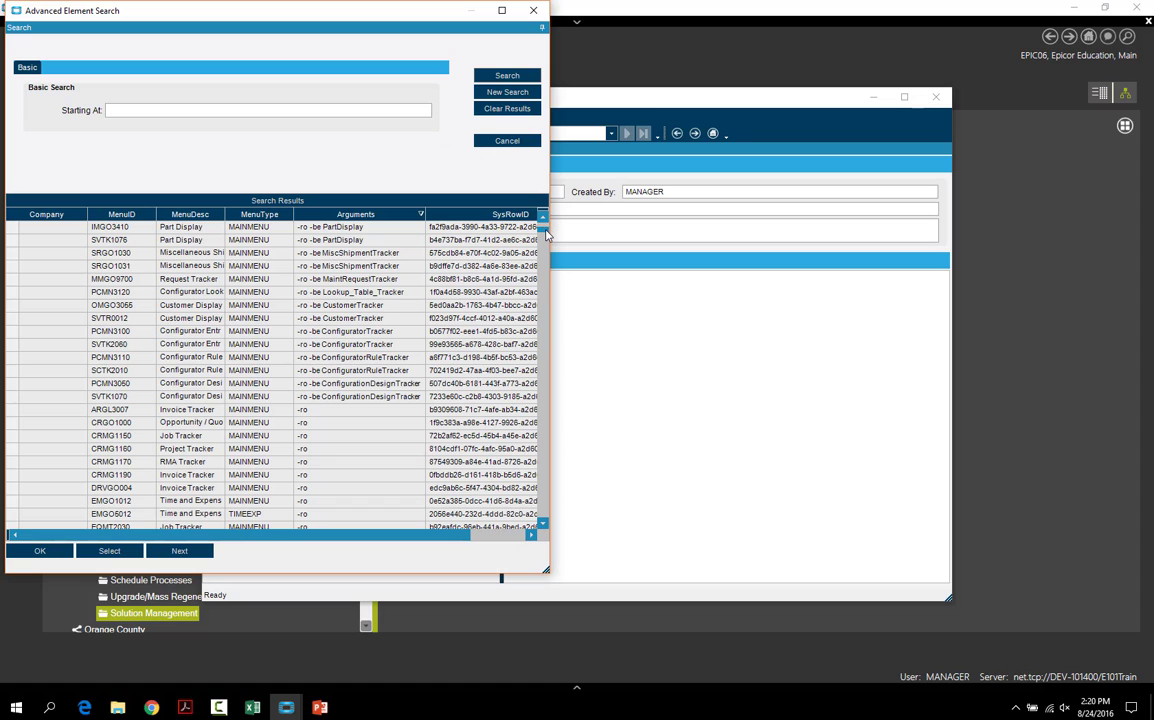
left_click(543, 272)
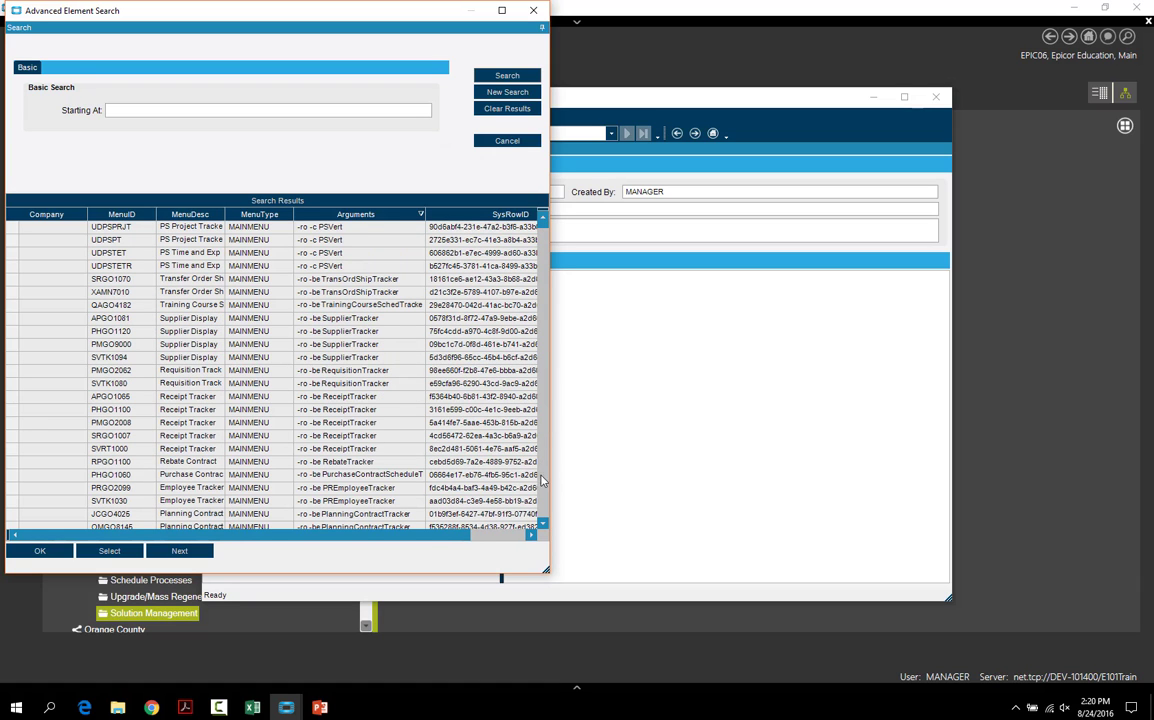
left_click(543, 500)
left_click(543, 500)
left_click(543, 500)
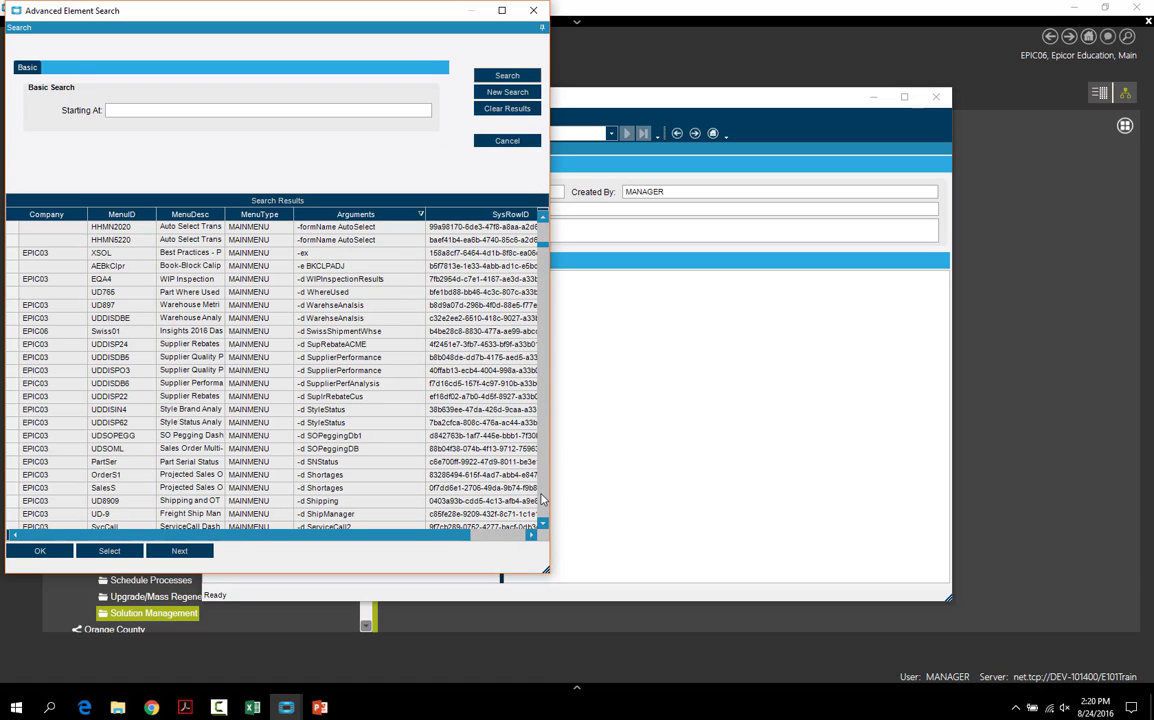